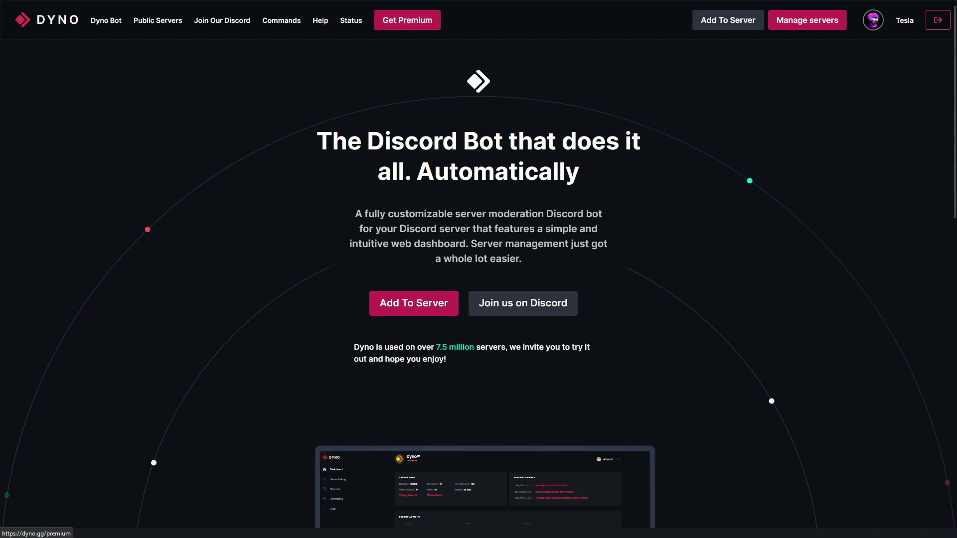
Look over Dyno's premium plans, then open Manage servers listing the account's 82 servers
{"action": "left_click", "coordinate": [402, 25]}
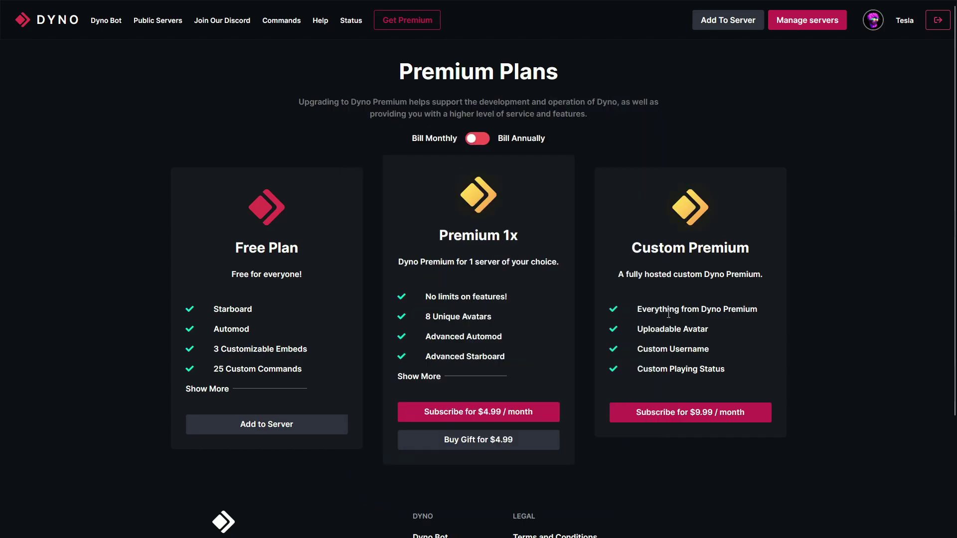
{"action": "left_click", "coordinate": [803, 21]}
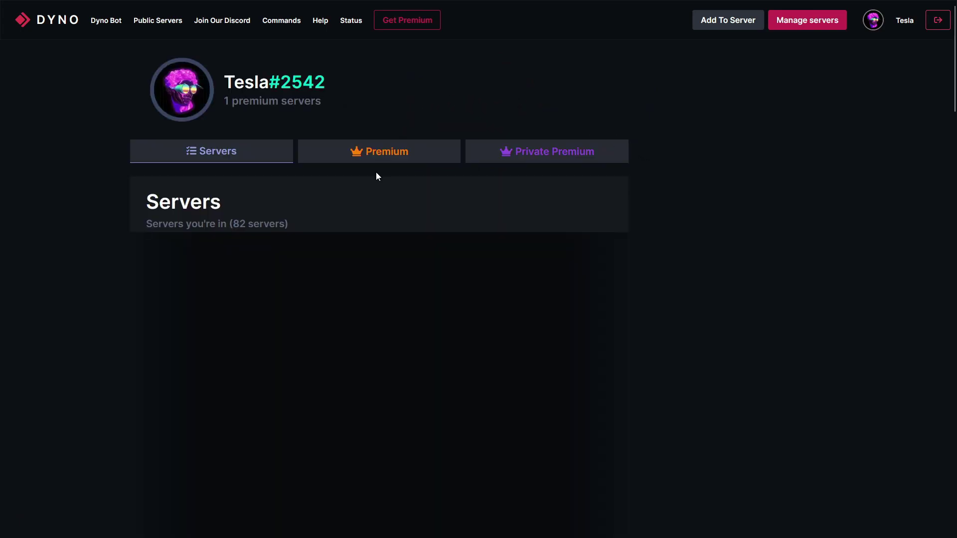
On the Premium tab, start Configure Custom Bot for the How2Dyno Custom Premium
{"action": "left_click", "coordinate": [383, 155]}
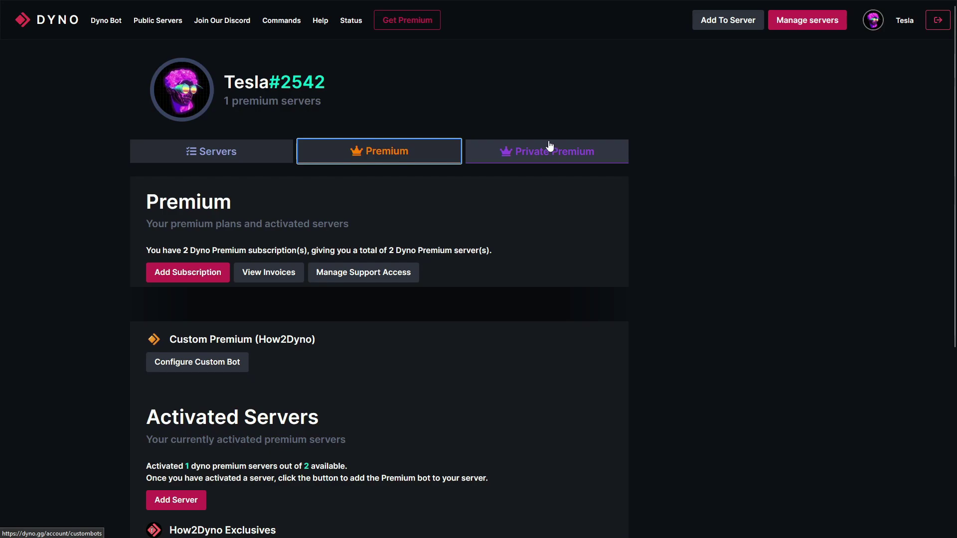
{"action": "scroll", "coordinate": [418, 284], "scroll_direction": "down", "scroll_amount": 2}
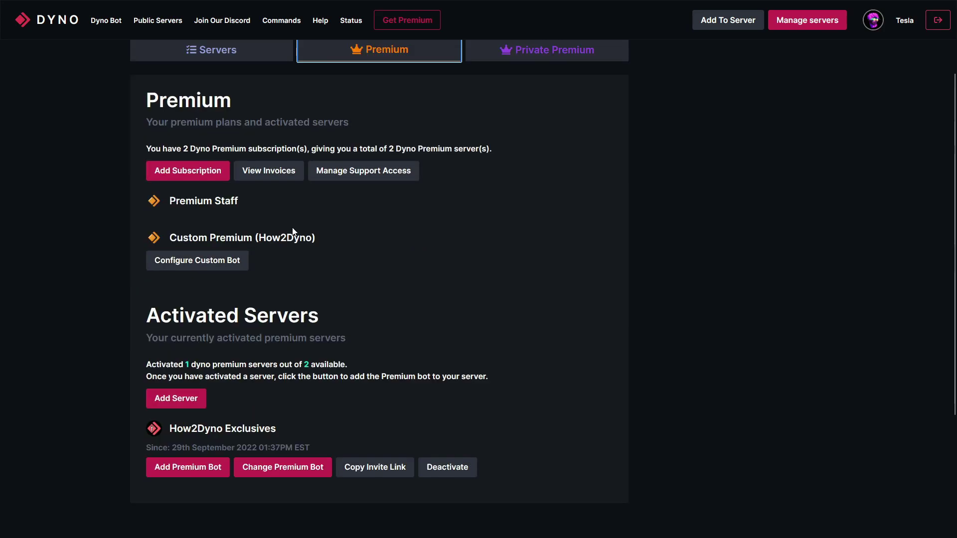
{"action": "left_click", "coordinate": [188, 271]}
{"action": "left_click", "coordinate": [317, 265]}
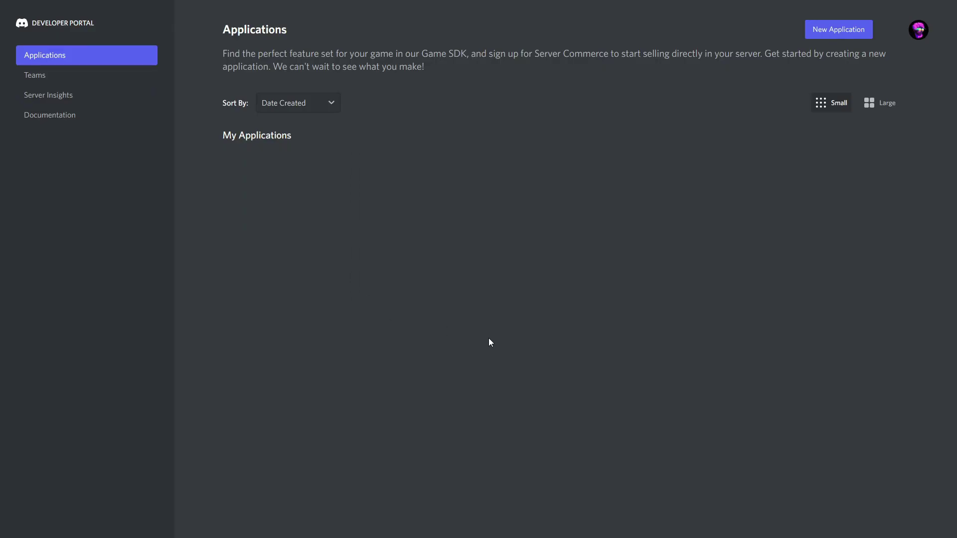
Create a new application named How2Dyno, accepting the developer terms, and go to its Bot settings
{"action": "left_click", "coordinate": [814, 34]}
{"action": "left_click", "coordinate": [450, 281]}
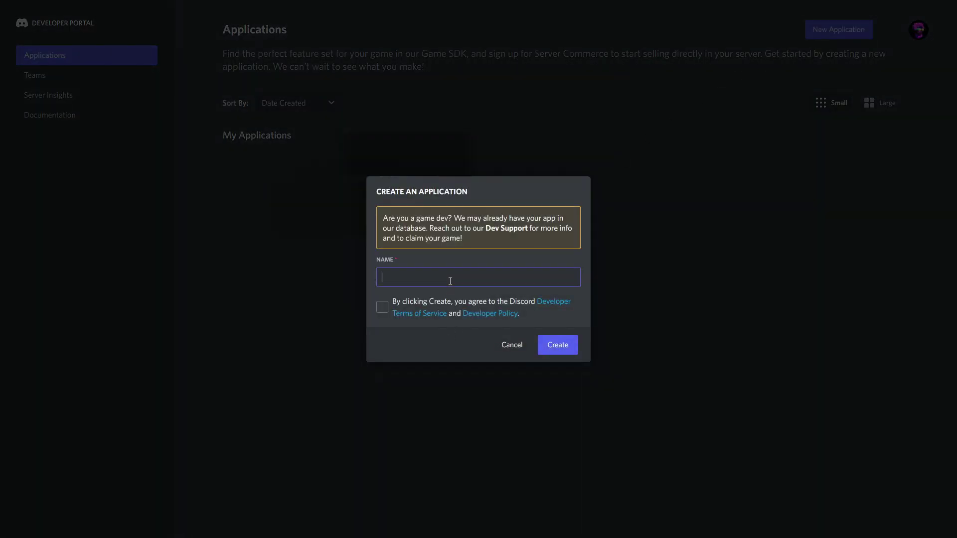
{"action": "type", "text": "How2Dyno"}
{"action": "left_click", "coordinate": [382, 312]}
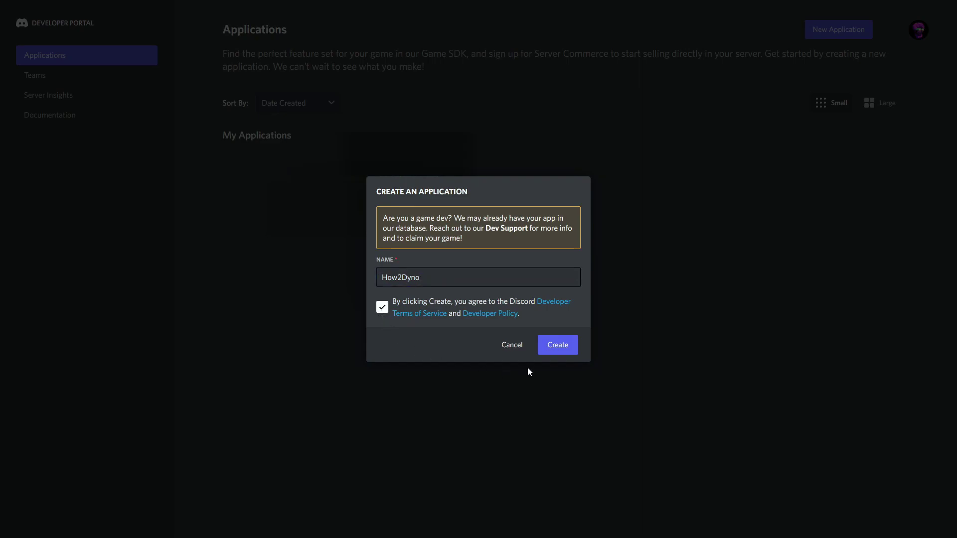
{"action": "left_click", "coordinate": [546, 353]}
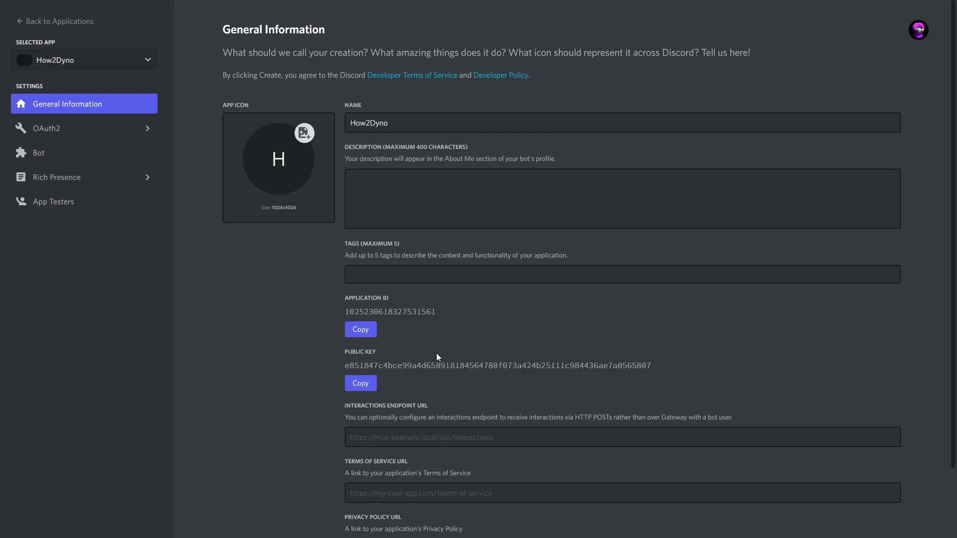
{"action": "left_click", "coordinate": [58, 154]}
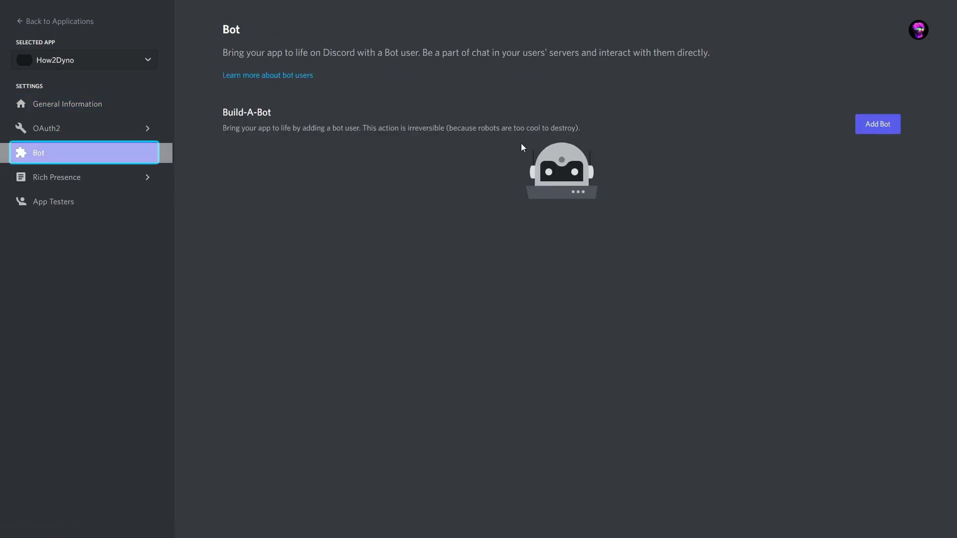
Add a bot user to How2Dyno and save the Dyno logo as its avatar
{"action": "left_click", "coordinate": [886, 131]}
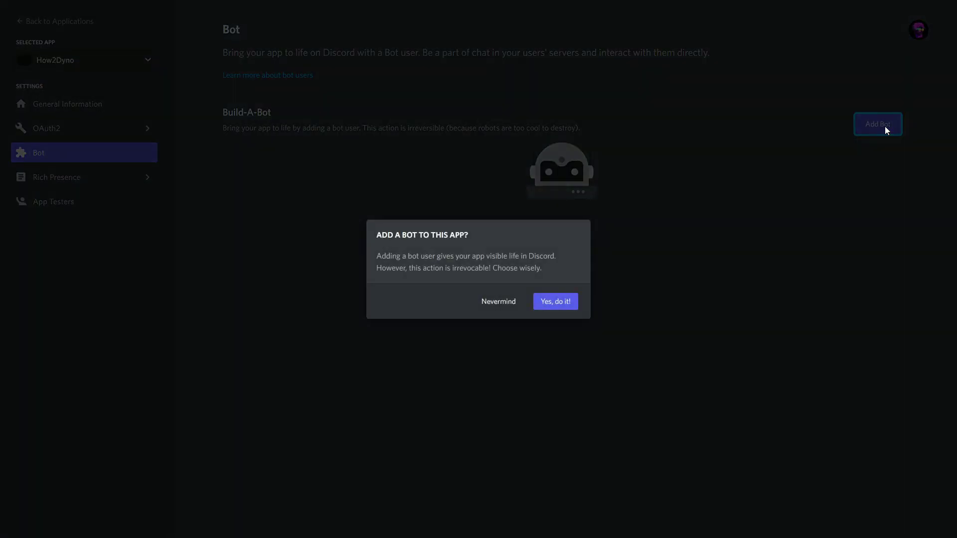
{"action": "left_click", "coordinate": [571, 307]}
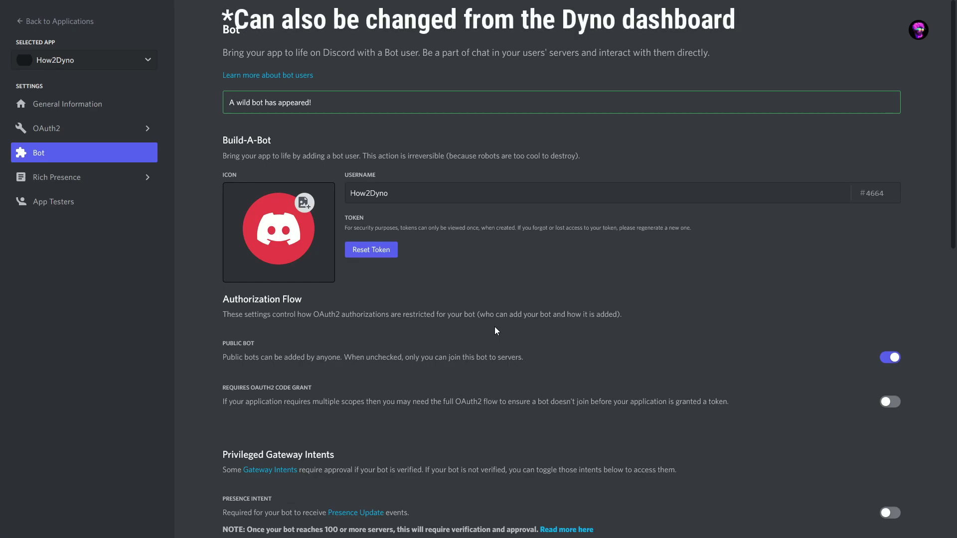
{"action": "left_click", "coordinate": [450, 196]}
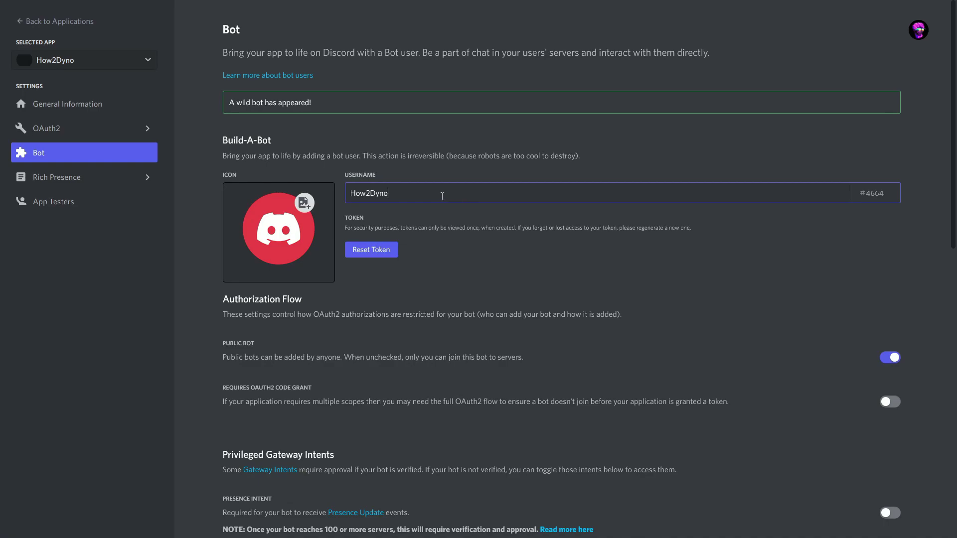
{"action": "left_click", "coordinate": [279, 230]}
{"action": "left_click", "coordinate": [768, 519]}
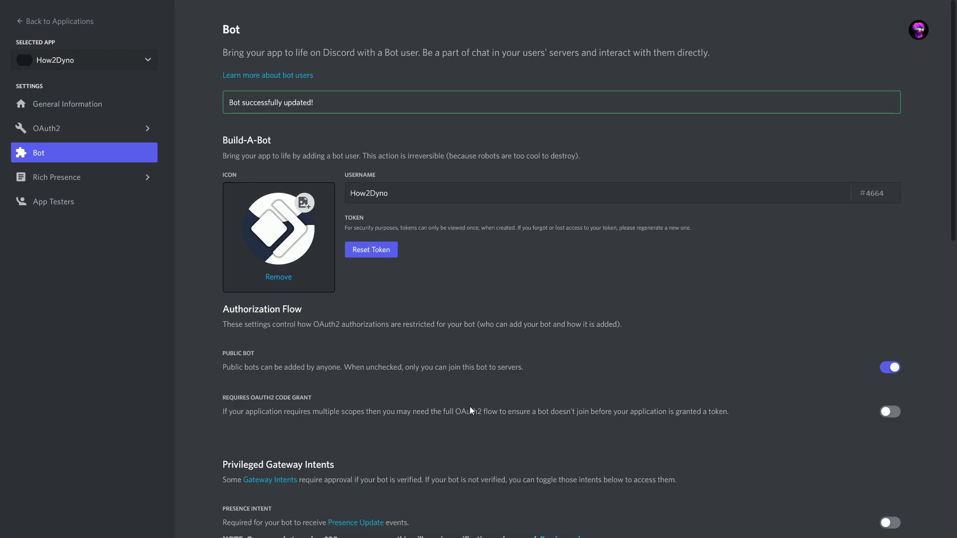
Disable Public Bot, enable OAuth2 Code Grant plus Presence, Server Members and Message Content intents, and save
{"action": "scroll", "coordinate": [459, 379], "scroll_direction": "down", "scroll_amount": 5}
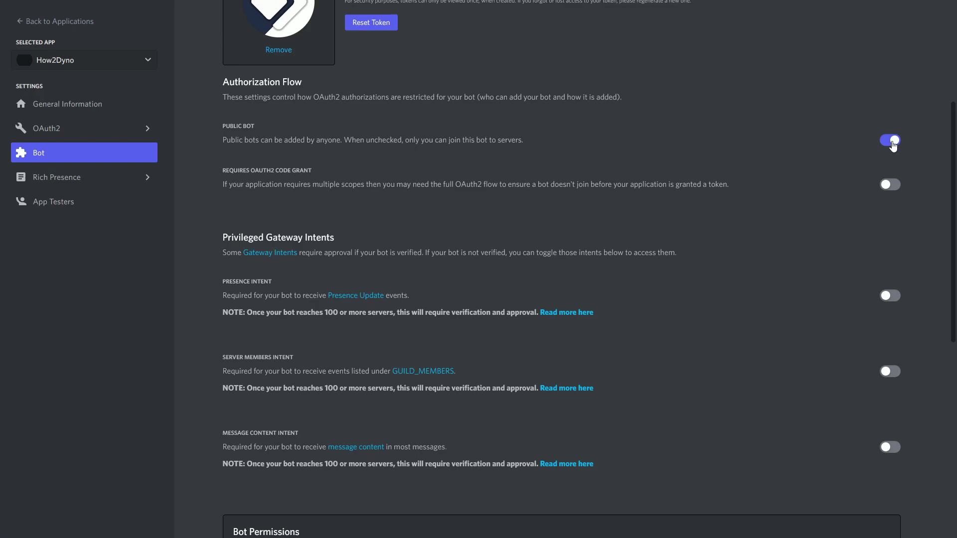
{"action": "left_click", "coordinate": [892, 142]}
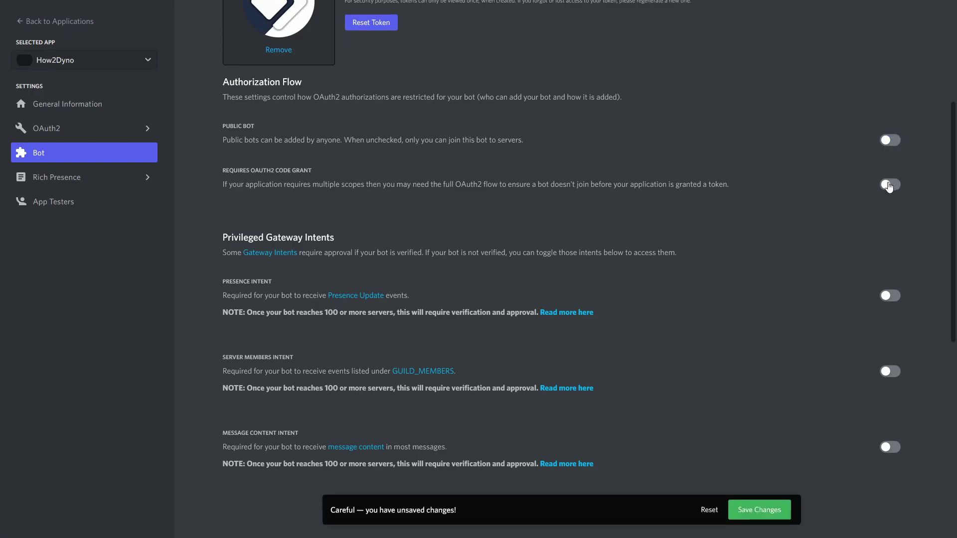
{"action": "left_click", "coordinate": [893, 184]}
{"action": "left_click", "coordinate": [891, 295]}
{"action": "left_click", "coordinate": [889, 378]}
{"action": "left_click", "coordinate": [889, 447]}
{"action": "scroll", "coordinate": [837, 406], "scroll_direction": "down", "scroll_amount": 2}
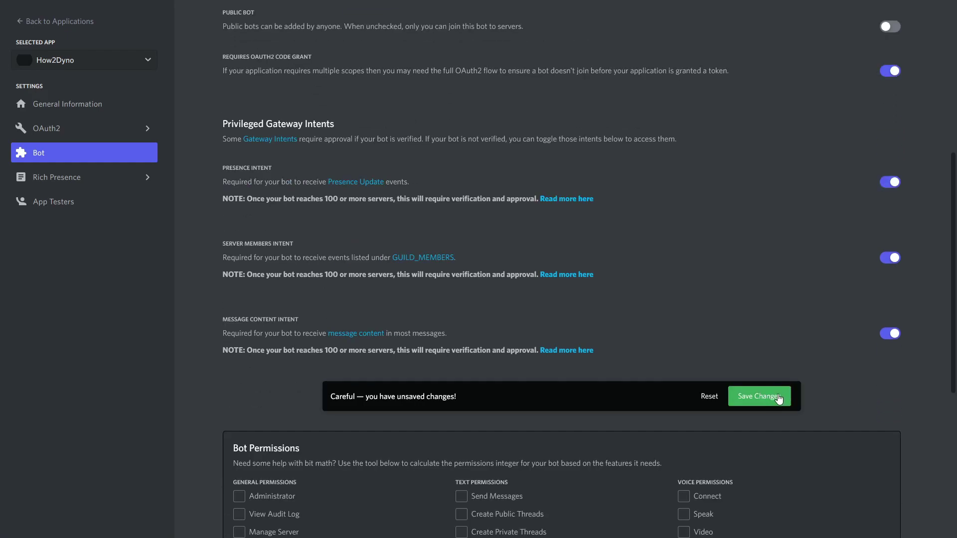
{"action": "left_click", "coordinate": [779, 397]}
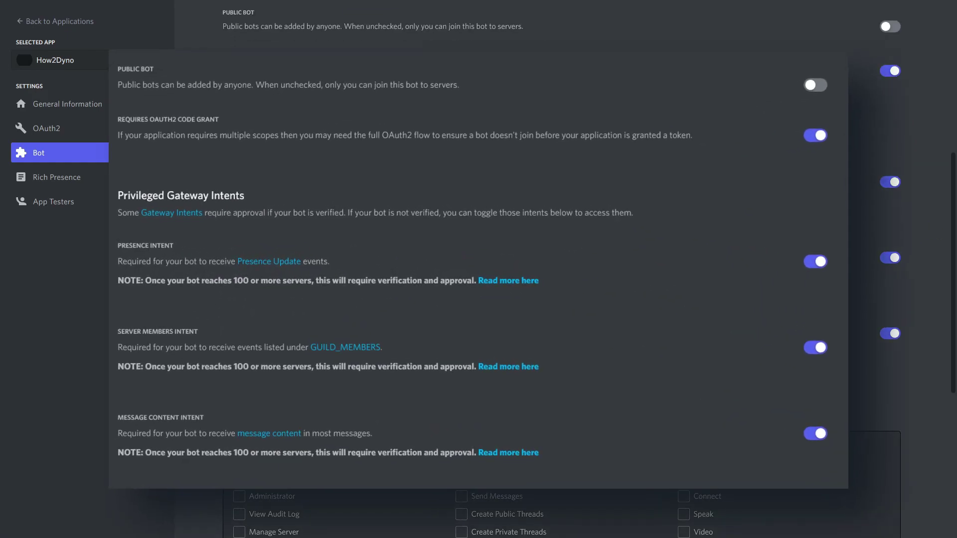
{"action": "scroll", "coordinate": [528, 329], "scroll_direction": "up", "scroll_amount": 4}
{"action": "scroll", "coordinate": [528, 329], "scroll_direction": "up", "scroll_amount": 3}
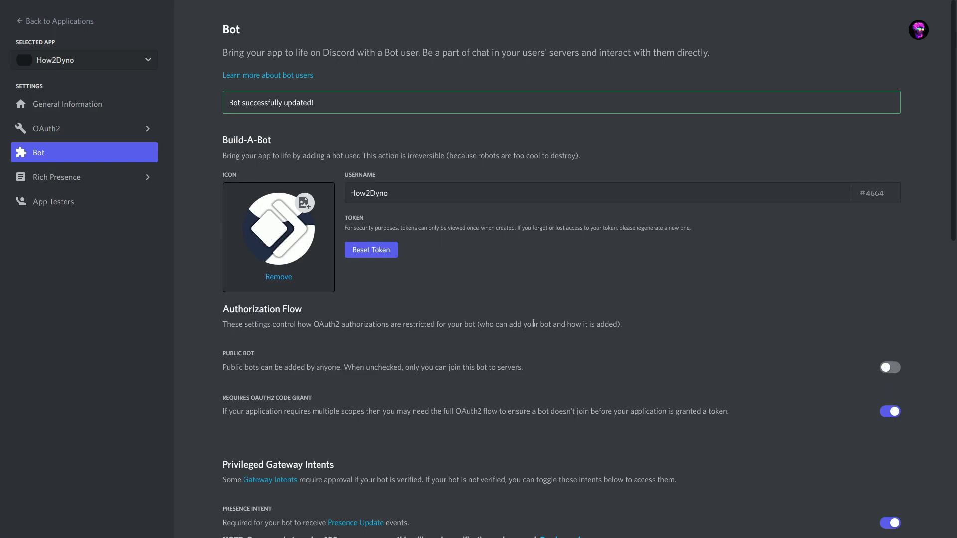
Reset the How2Dyno bot token, confirm the reset, and copy the new token
{"action": "left_click", "coordinate": [390, 252]}
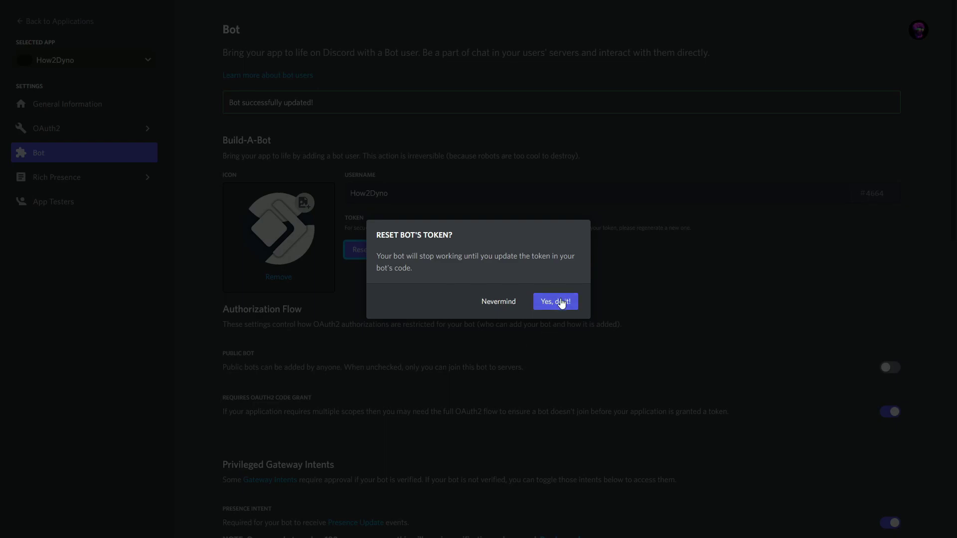
{"action": "left_click", "coordinate": [555, 301]}
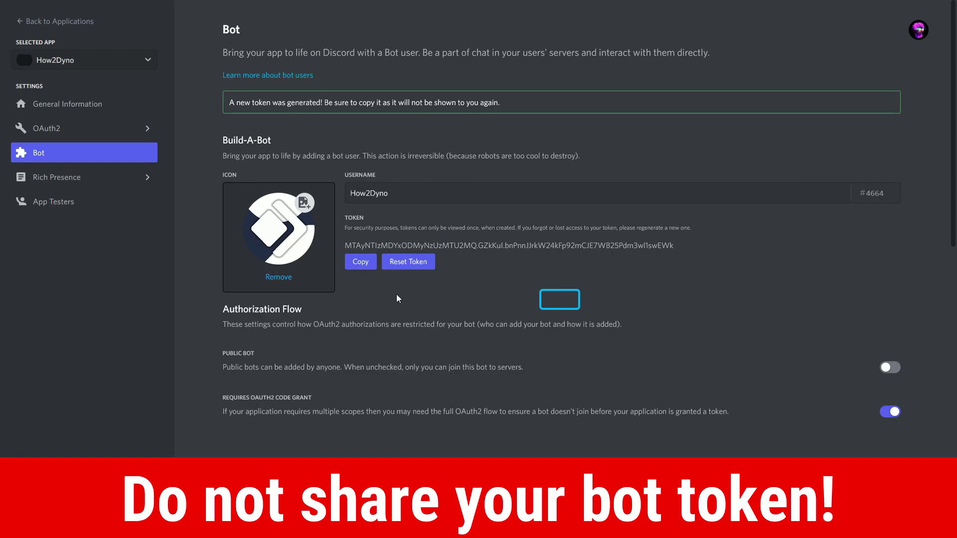
{"action": "left_click", "coordinate": [367, 265]}
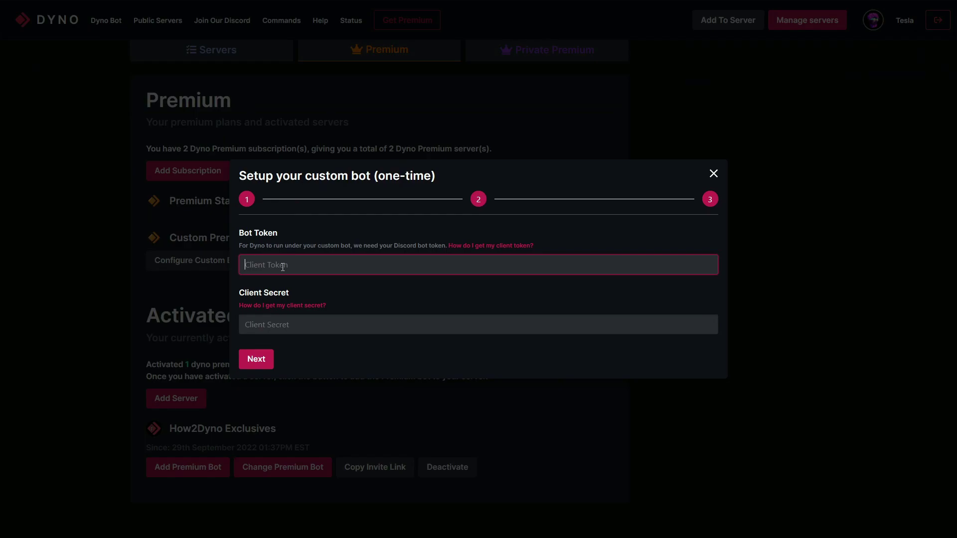
Paste the bot token into Dyno's Client Token field and move to the Client Secret field
{"action": "key", "text": "ctrl+v"}
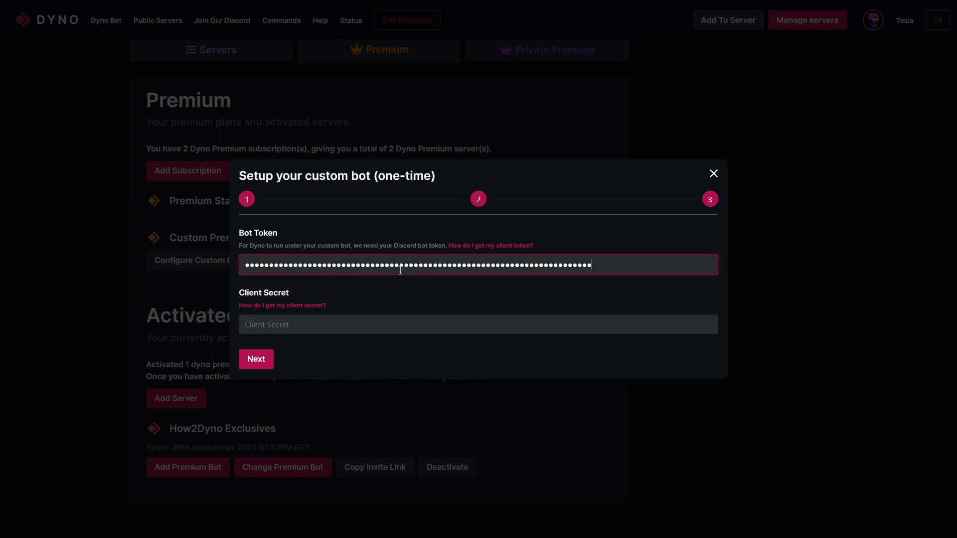
{"action": "left_click", "coordinate": [330, 322]}
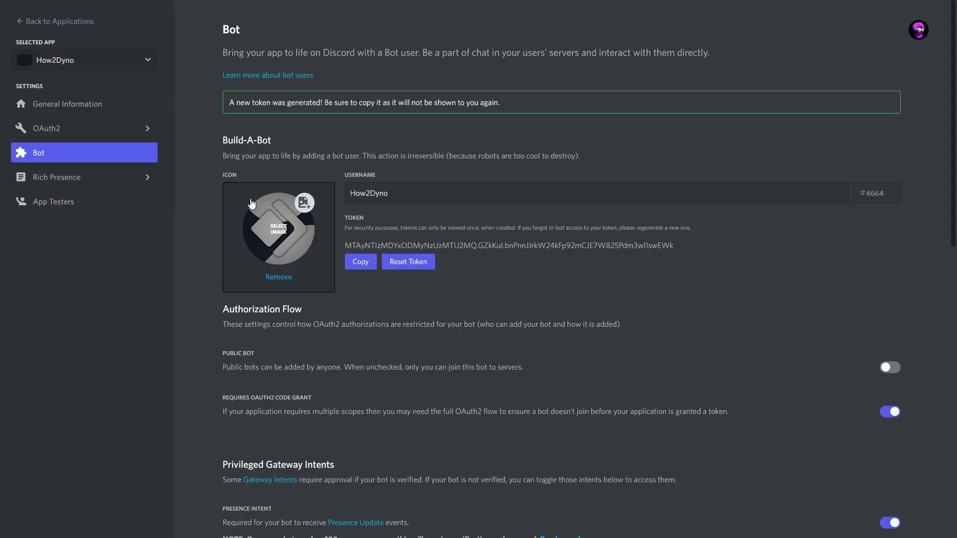
Regenerate How2Dyno's client secret in OAuth2, passing the 2FA check, and copy the new secret
{"action": "left_click", "coordinate": [82, 128]}
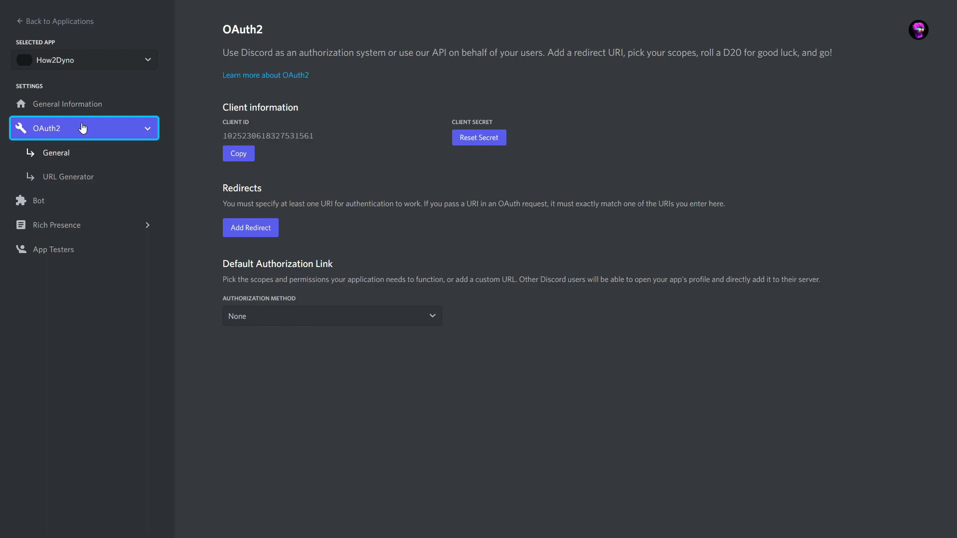
{"action": "left_click", "coordinate": [500, 148]}
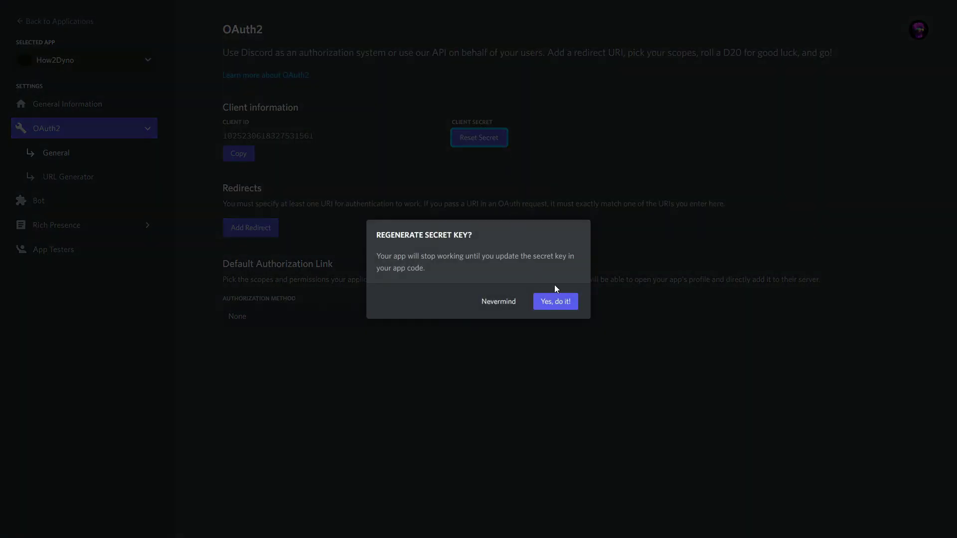
{"action": "left_click", "coordinate": [554, 301]}
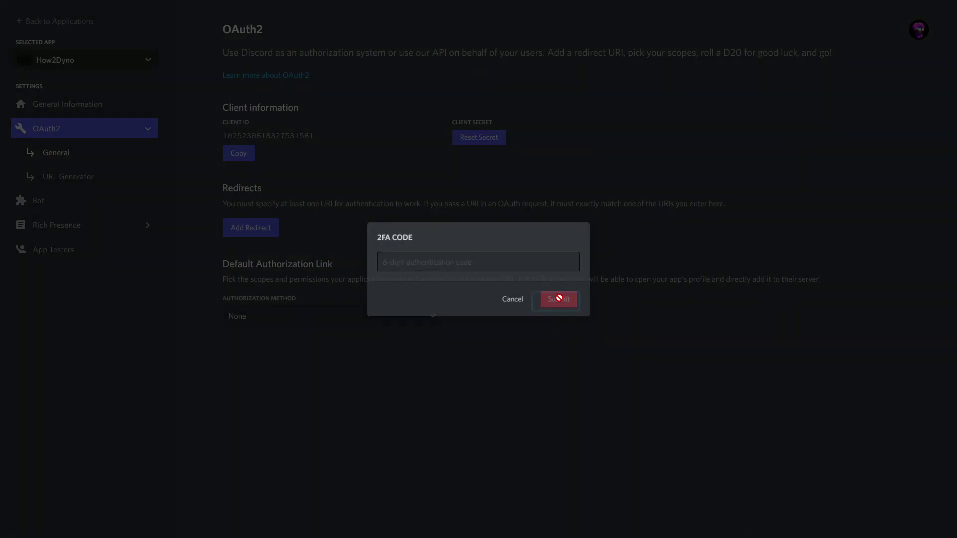
{"action": "left_click", "coordinate": [532, 263]}
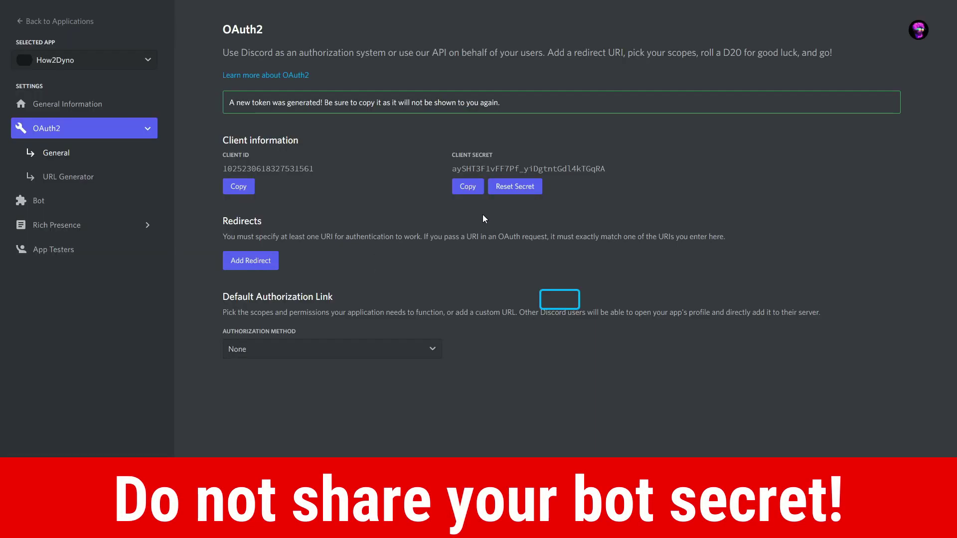
{"action": "left_click", "coordinate": [469, 188]}
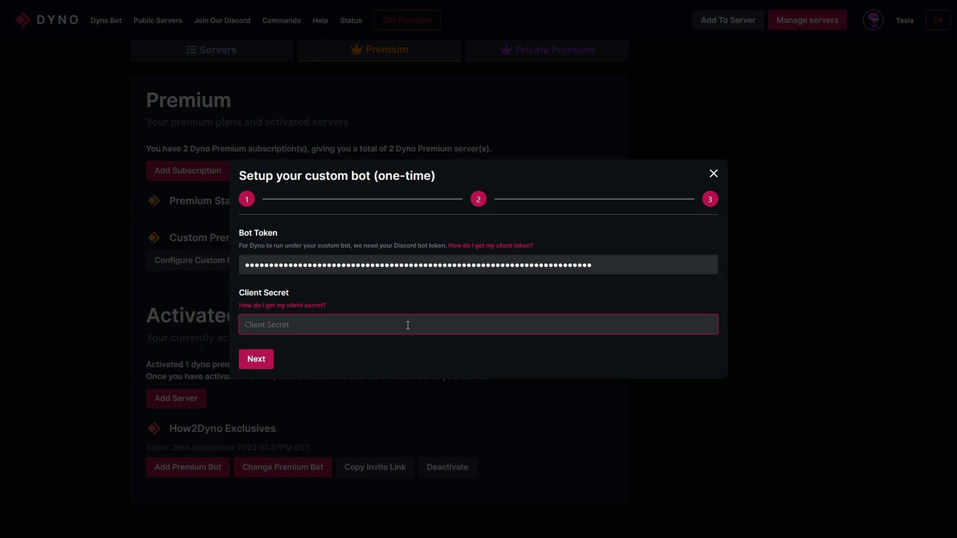
Paste the client secret, advance to settings page 2/2, and copy the Interactions Endpoint URL
{"action": "key", "text": "ctrl+v"}
{"action": "left_click", "coordinate": [272, 357]}
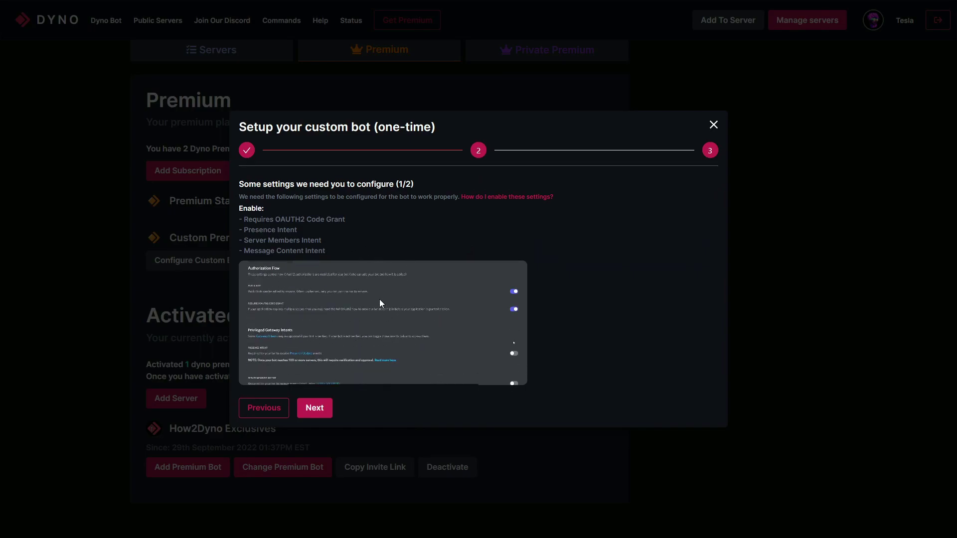
{"action": "left_click", "coordinate": [316, 407]}
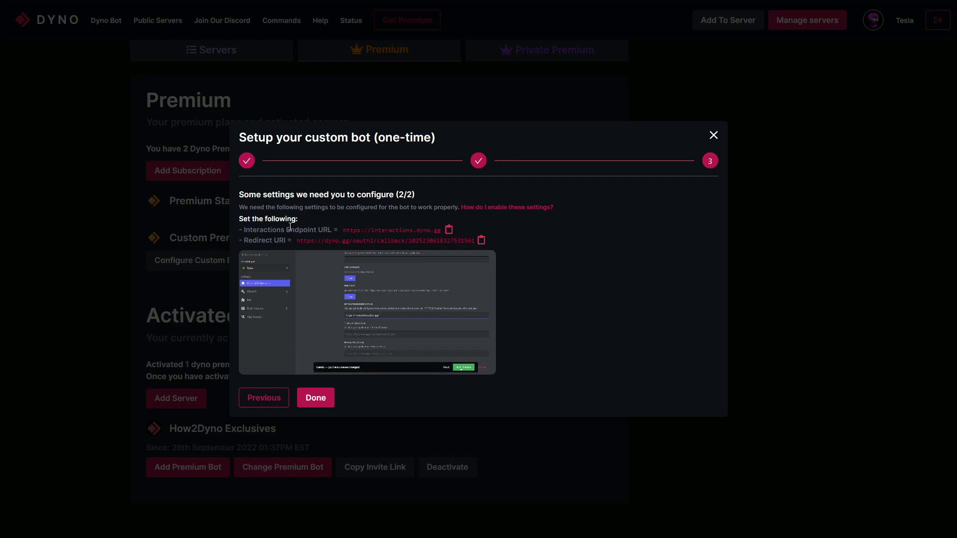
{"action": "left_click", "coordinate": [450, 231]}
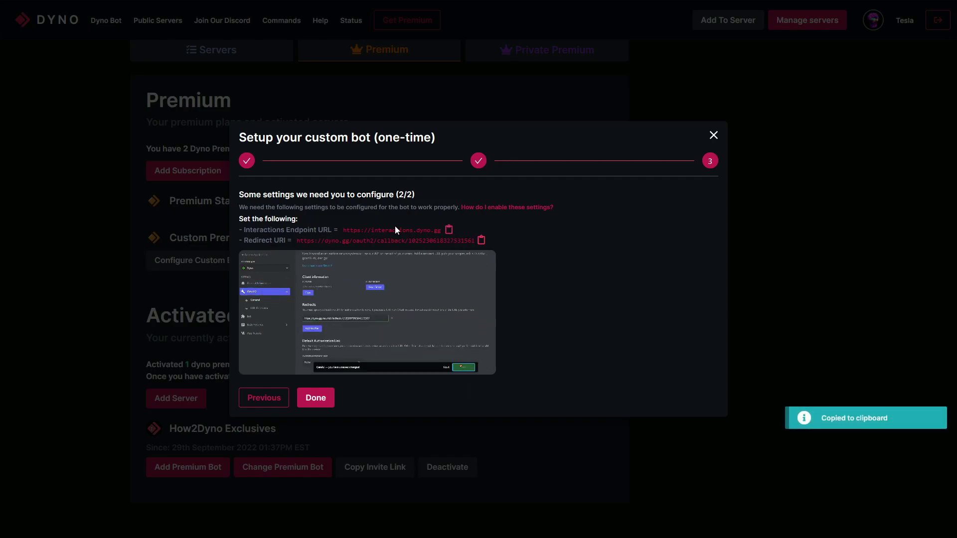
{"action": "left_click", "coordinate": [450, 231]}
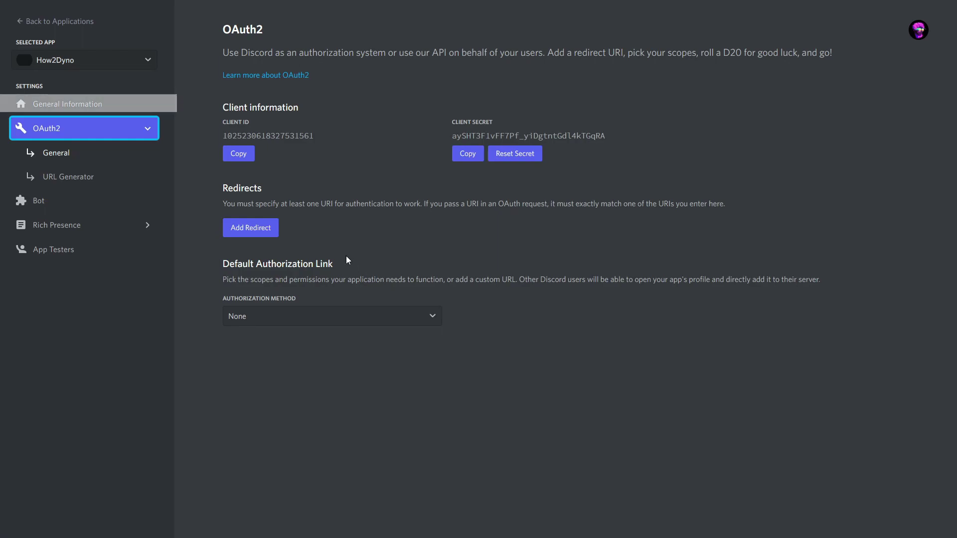
{"action": "left_click", "coordinate": [96, 99]}
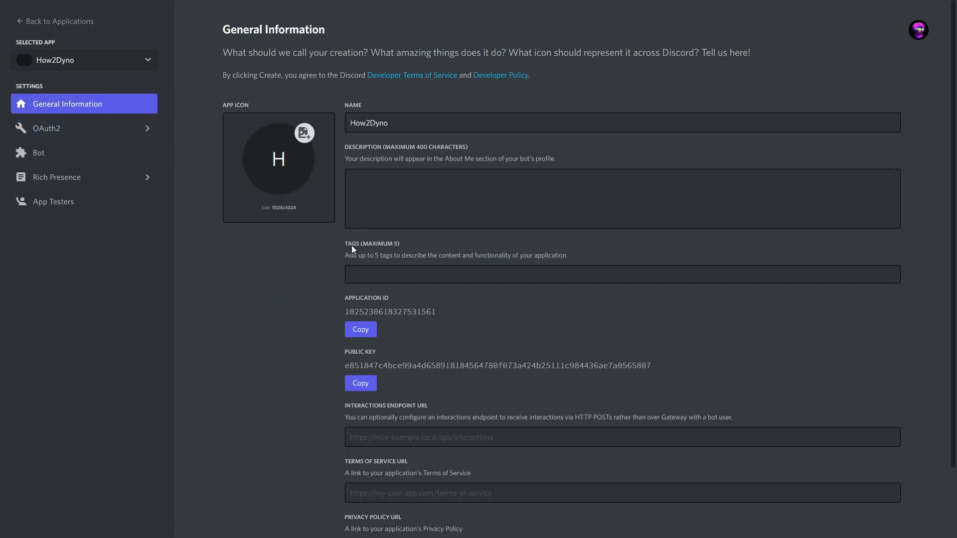
{"action": "scroll", "coordinate": [349, 247], "scroll_direction": "down", "scroll_amount": 3}
{"action": "left_click", "coordinate": [380, 361]}
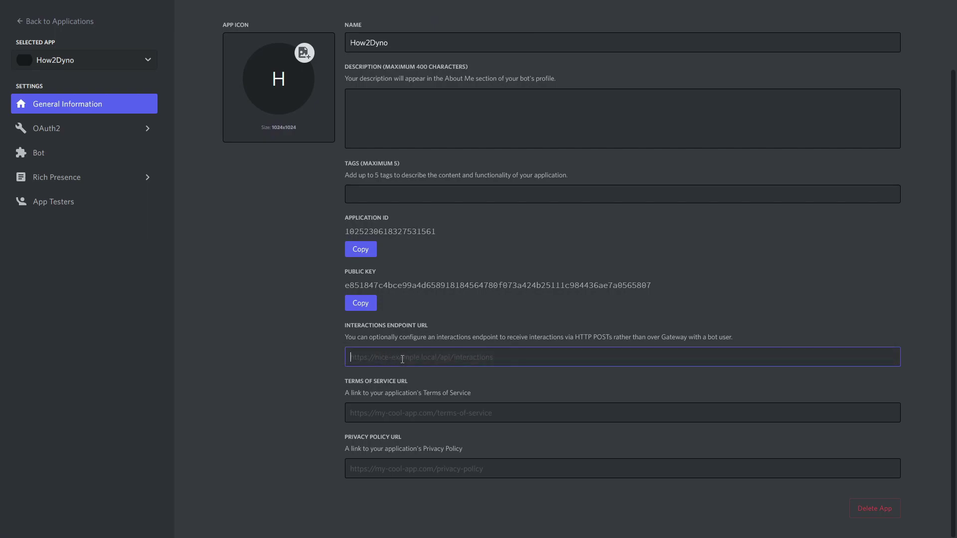
{"action": "key", "text": "ctrl+v"}
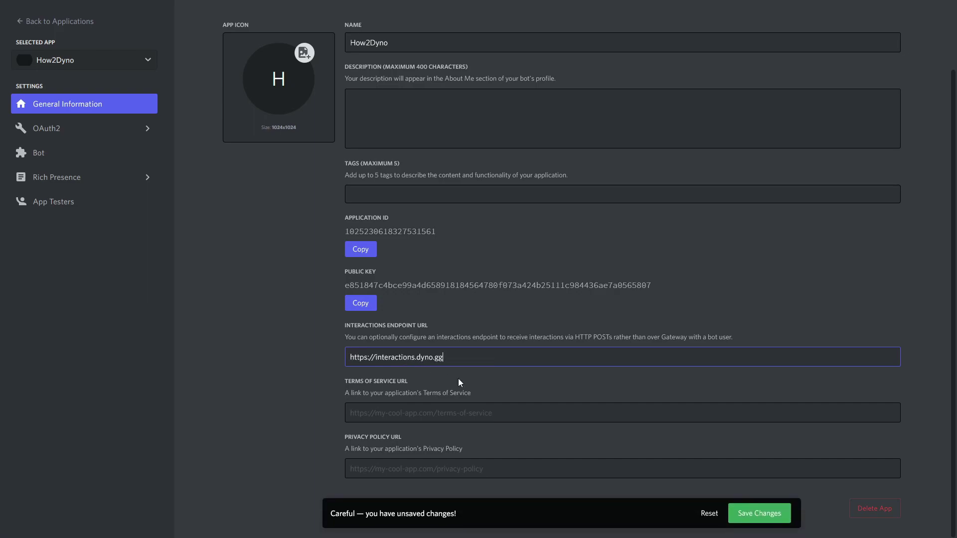
{"action": "left_click", "coordinate": [745, 515]}
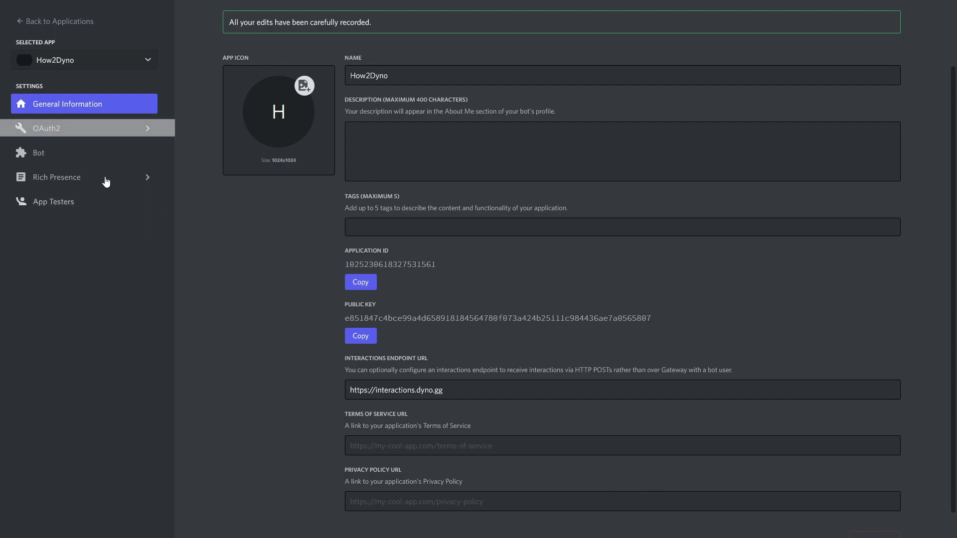
{"action": "left_click", "coordinate": [58, 131]}
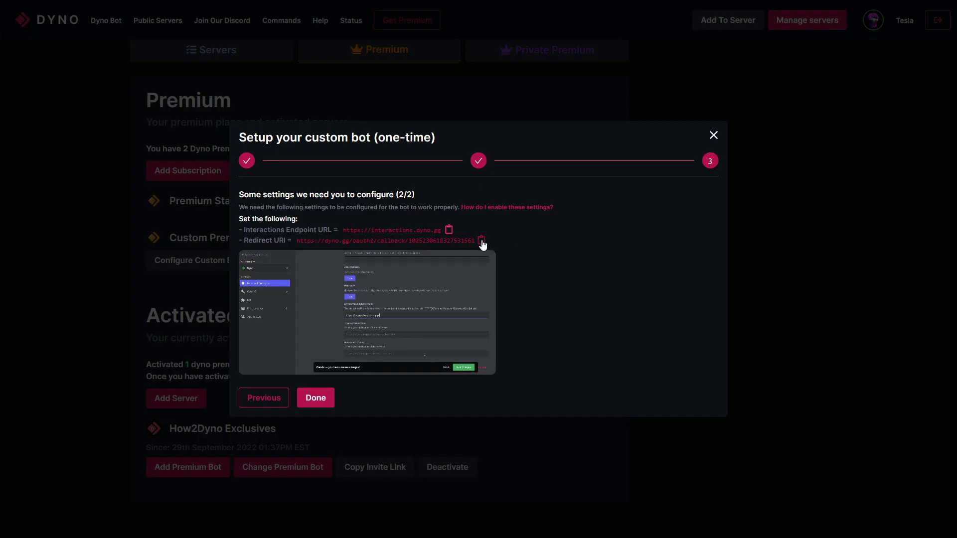
{"action": "left_click", "coordinate": [482, 240]}
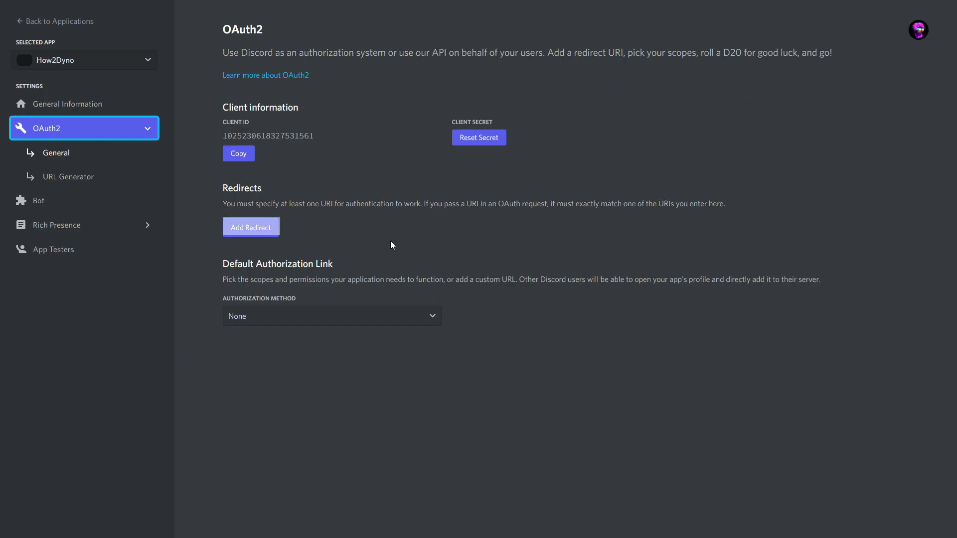
Add Dyno's OAuth2 callback URL as a redirect URI for the How2Dyno app and save it
{"action": "left_click", "coordinate": [273, 233]}
{"action": "left_click", "coordinate": [319, 235]}
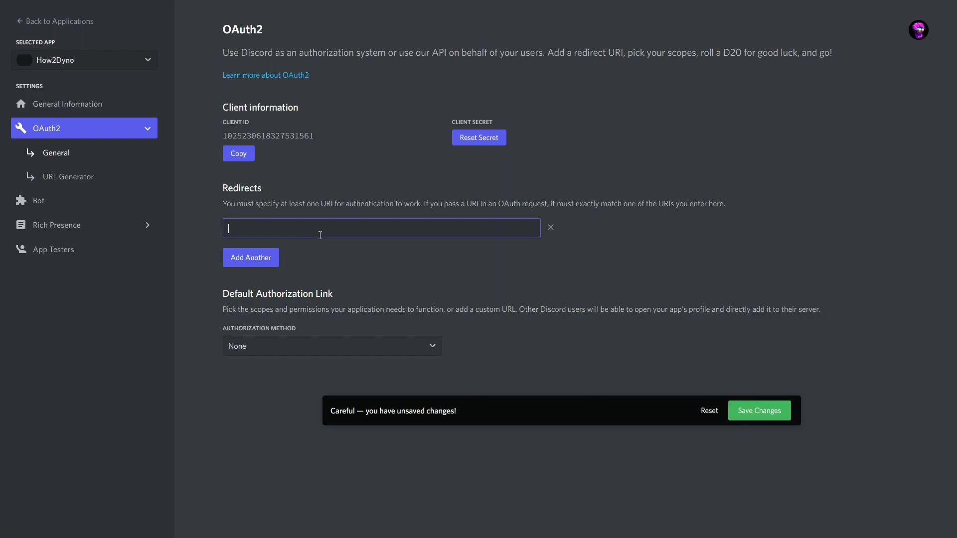
{"action": "key", "text": "ctrl+v"}
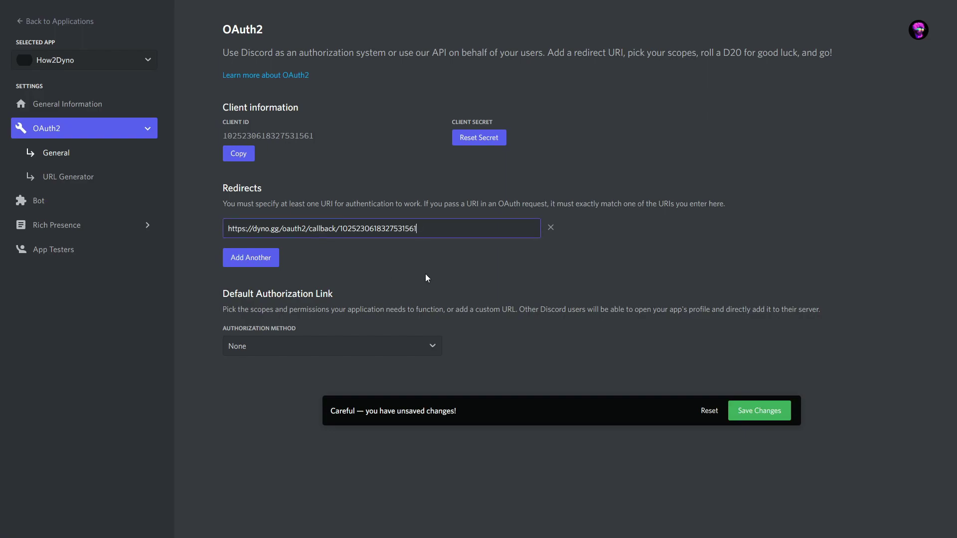
{"action": "left_click", "coordinate": [755, 403]}
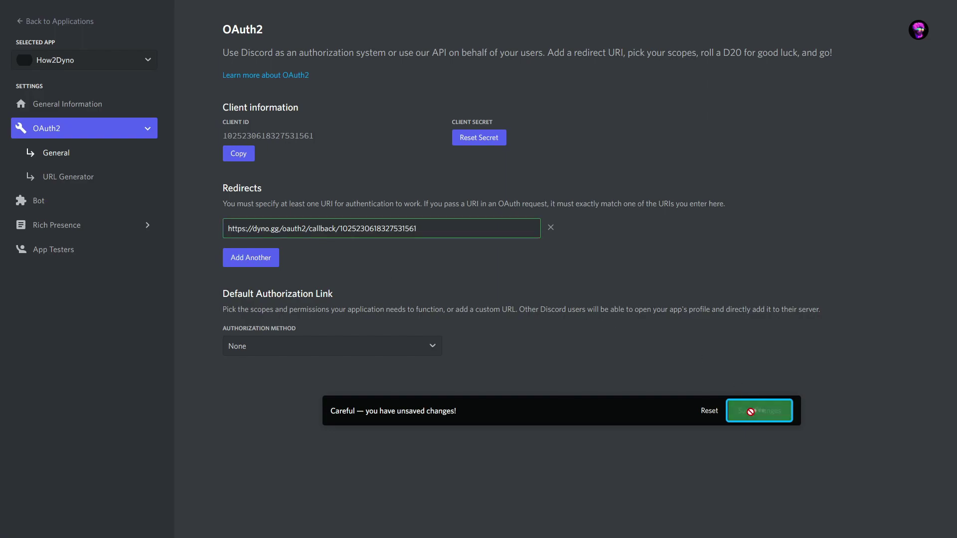
{"action": "left_click", "coordinate": [149, 105]}
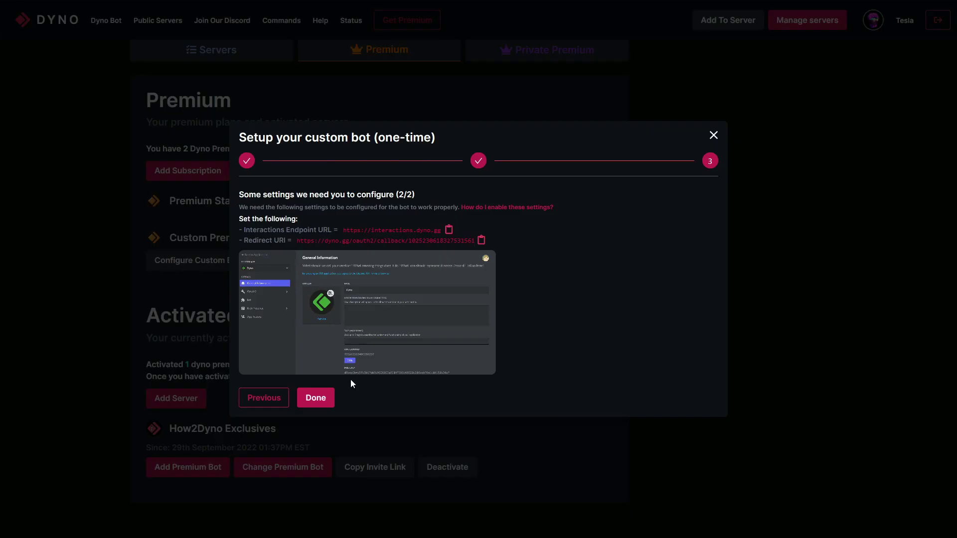
Finish the custom bot setup and activate Custom Premium (How2Dyno) on the How2Dyno server
{"action": "left_click", "coordinate": [315, 399]}
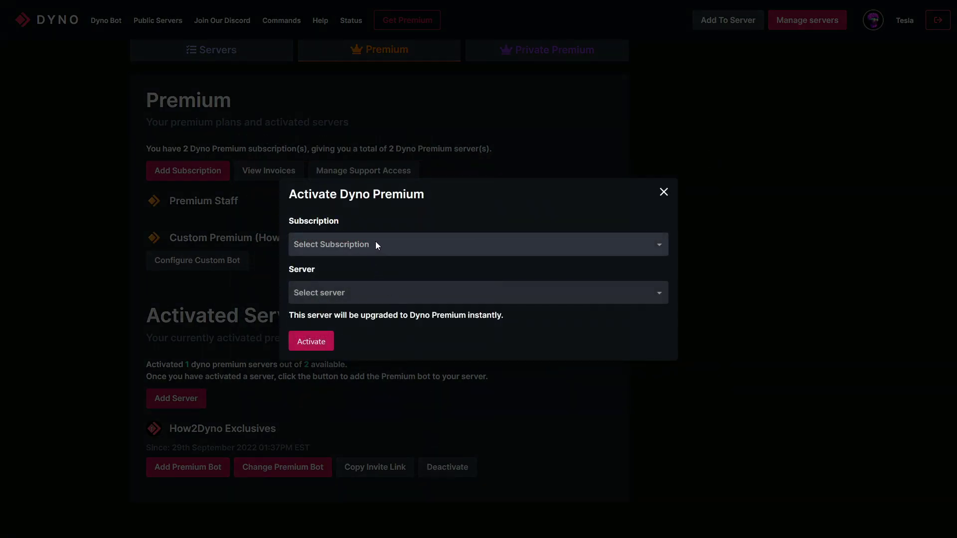
{"action": "left_click", "coordinate": [402, 249]}
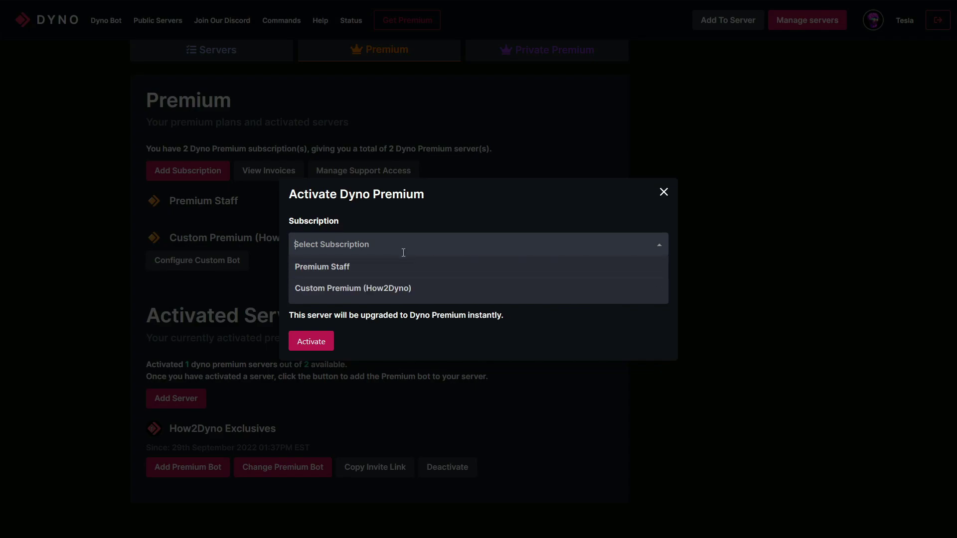
{"action": "left_click", "coordinate": [402, 291]}
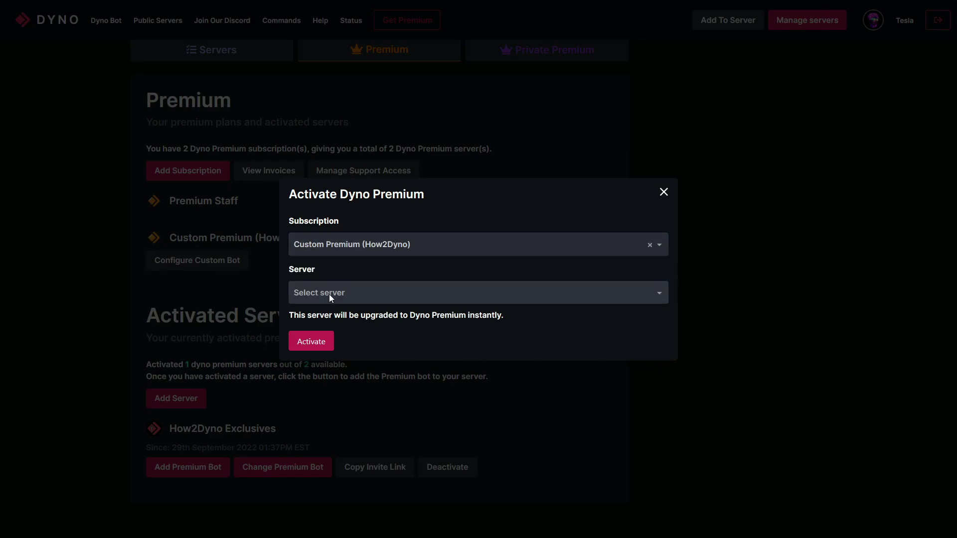
{"action": "left_click", "coordinate": [331, 292]}
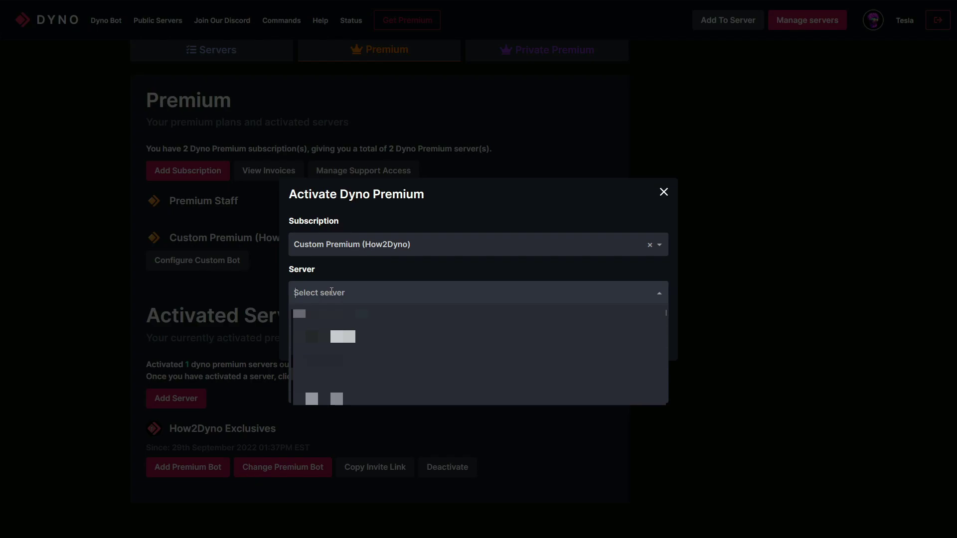
{"action": "type", "text": "How"}
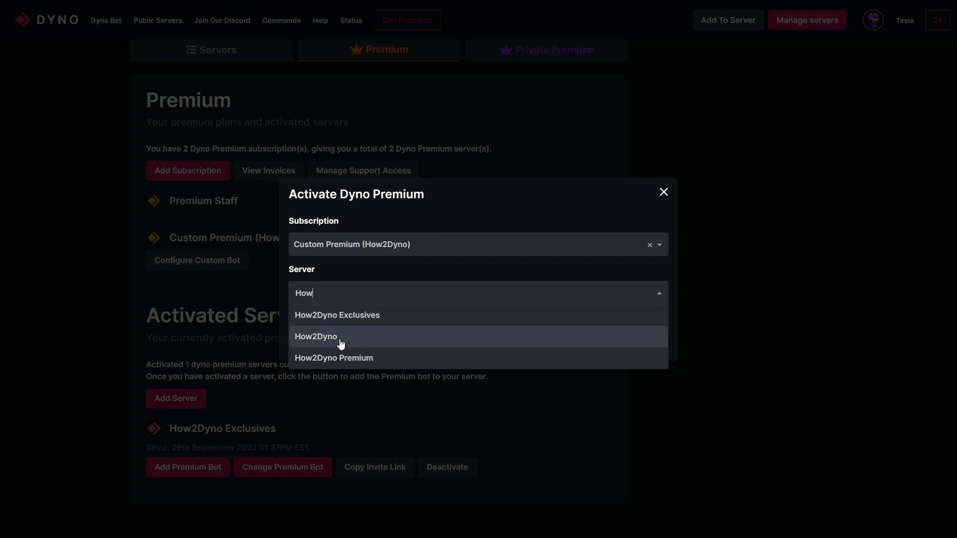
{"action": "left_click", "coordinate": [341, 343]}
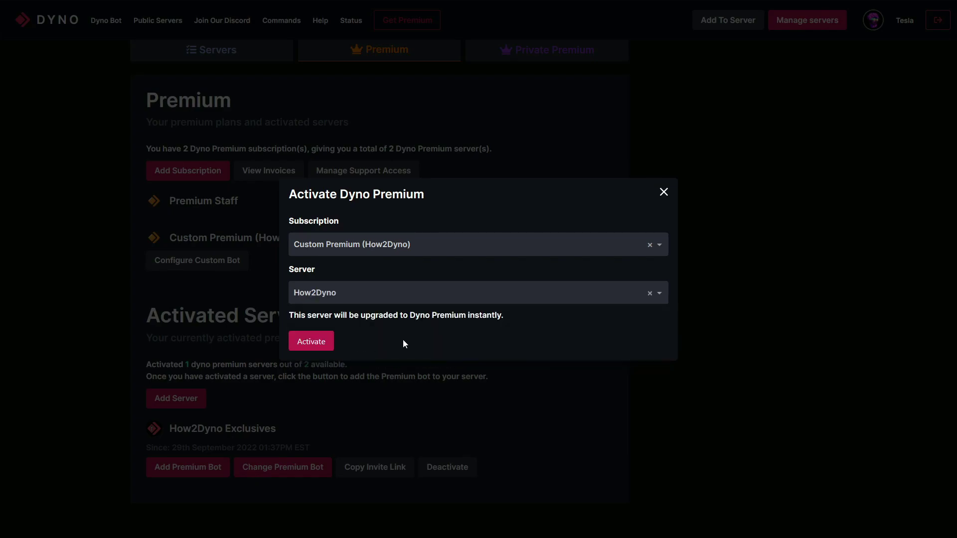
{"action": "left_click", "coordinate": [328, 342]}
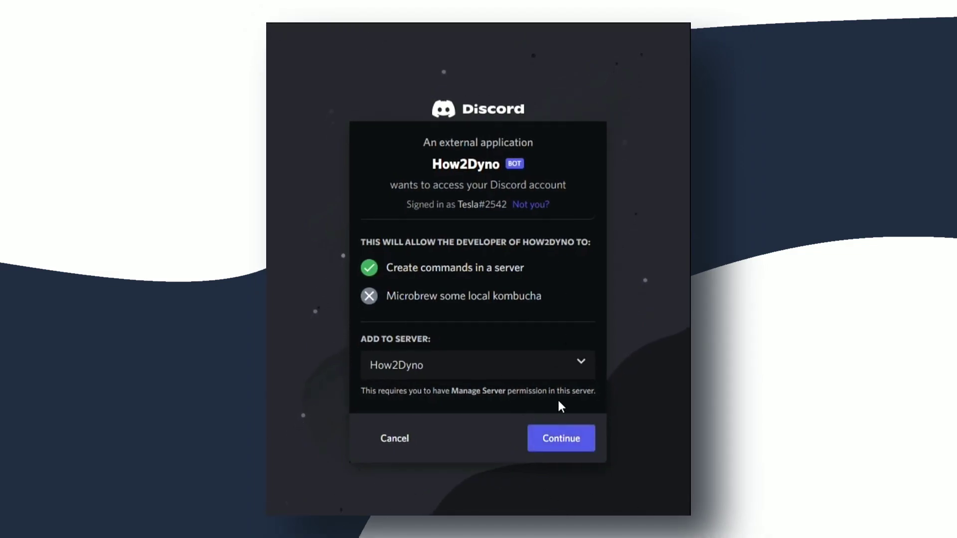
Authorize the How2Dyno bot into How2Dyno with all requested permissions and pass the hCaptcha check
{"action": "left_click", "coordinate": [558, 439]}
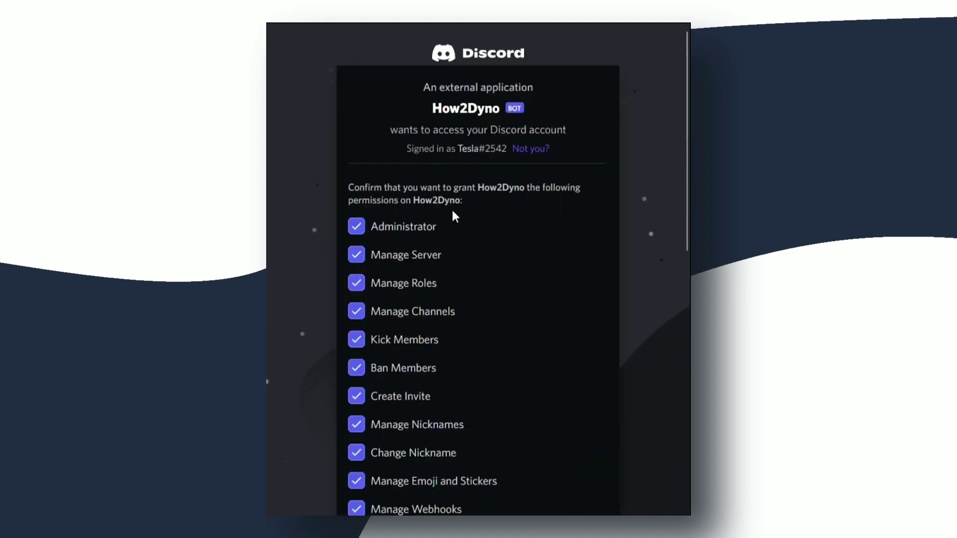
{"action": "scroll", "coordinate": [494, 217], "scroll_direction": "down", "scroll_amount": 10}
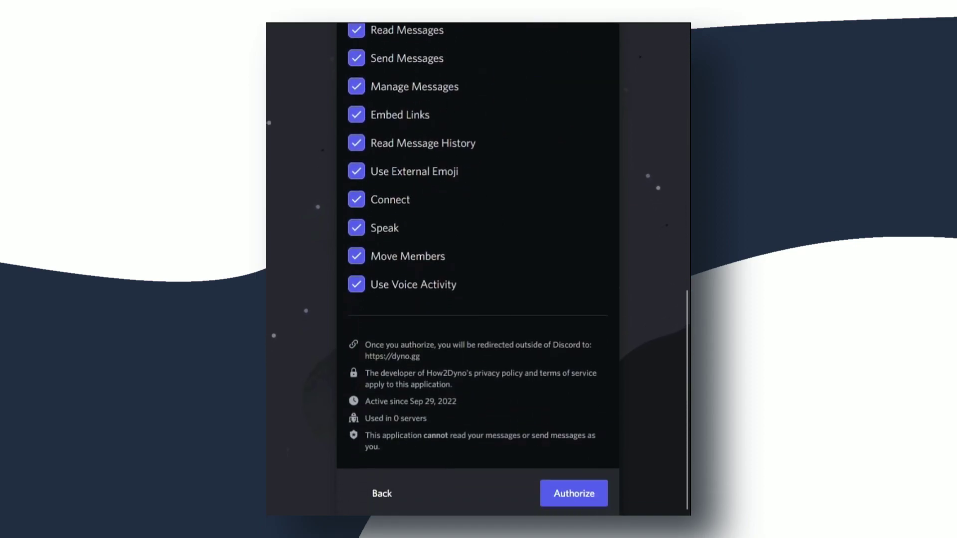
{"action": "left_click", "coordinate": [592, 494]}
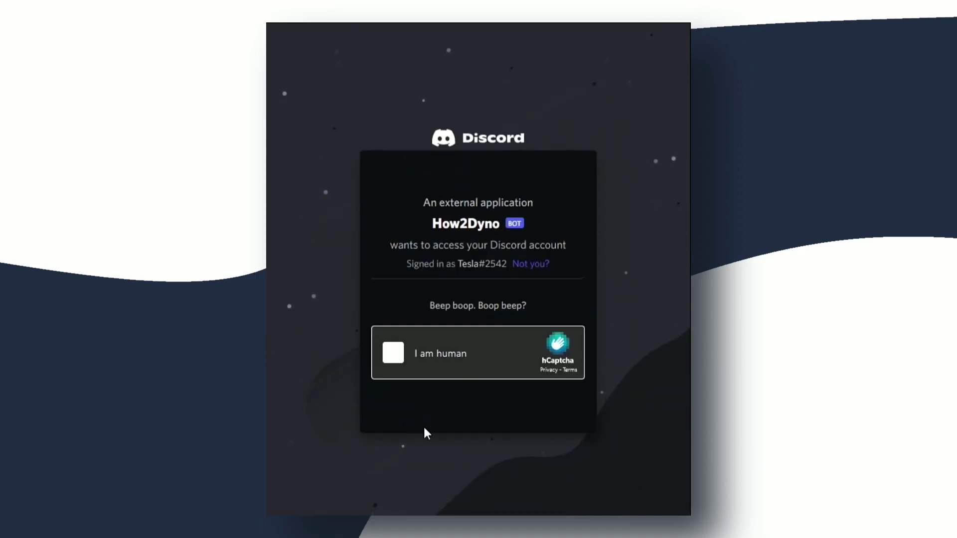
{"action": "left_click", "coordinate": [393, 355]}
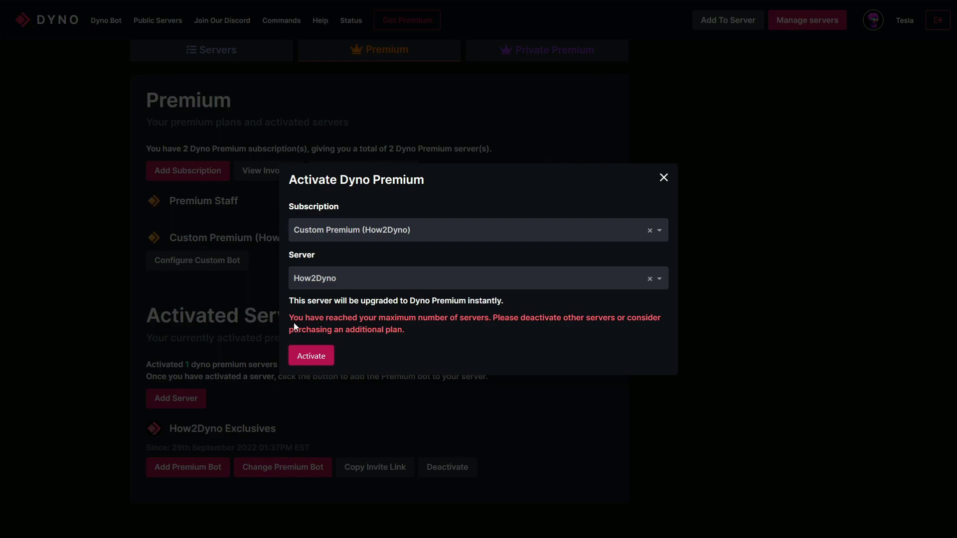
Note the maximum-servers warning and close the Activate Dyno Premium dialog
{"action": "left_click_drag", "start_coordinate": [295, 322], "coordinate": [324, 322]}
{"action": "left_click", "coordinate": [350, 322]}
{"action": "left_click", "coordinate": [664, 178]}
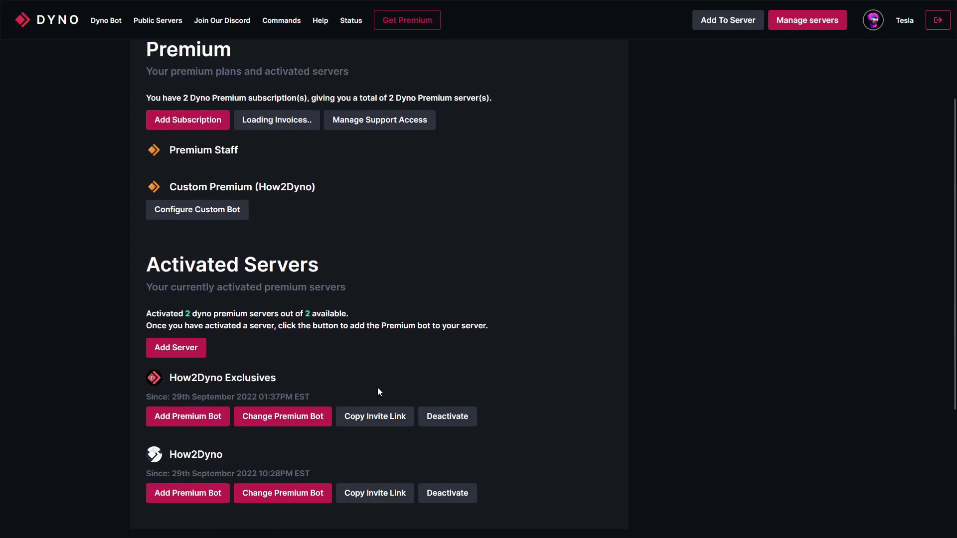
Check How2Dyno's premium bot look options without changes, then go to the Private Premium section
{"action": "scroll", "coordinate": [200, 406], "scroll_direction": "down", "scroll_amount": 1}
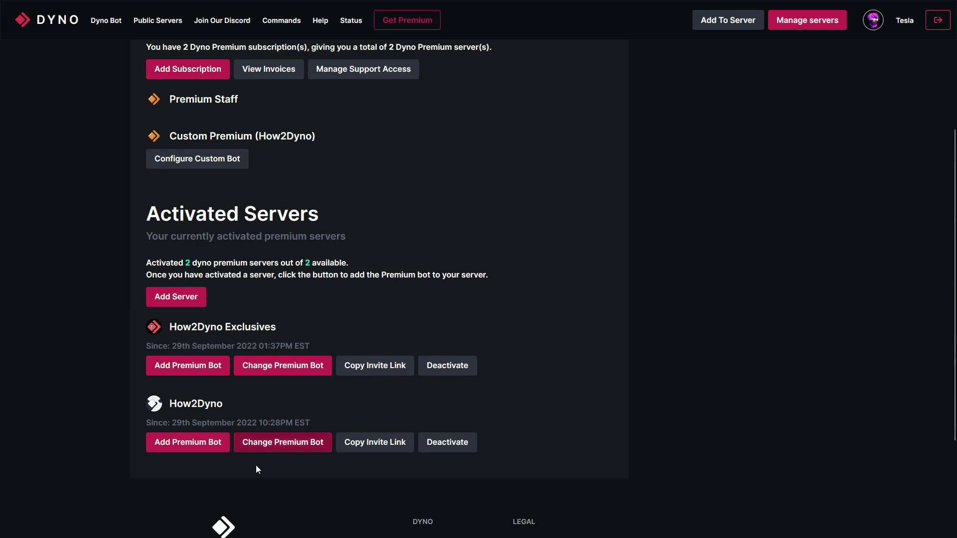
{"action": "scroll", "coordinate": [528, 313], "scroll_direction": "up", "scroll_amount": 1}
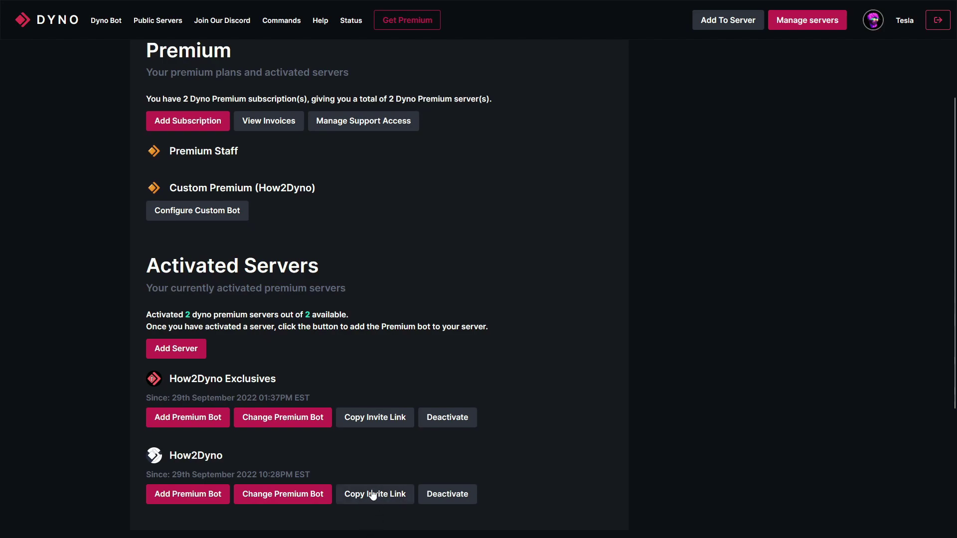
{"action": "left_click", "coordinate": [274, 493]}
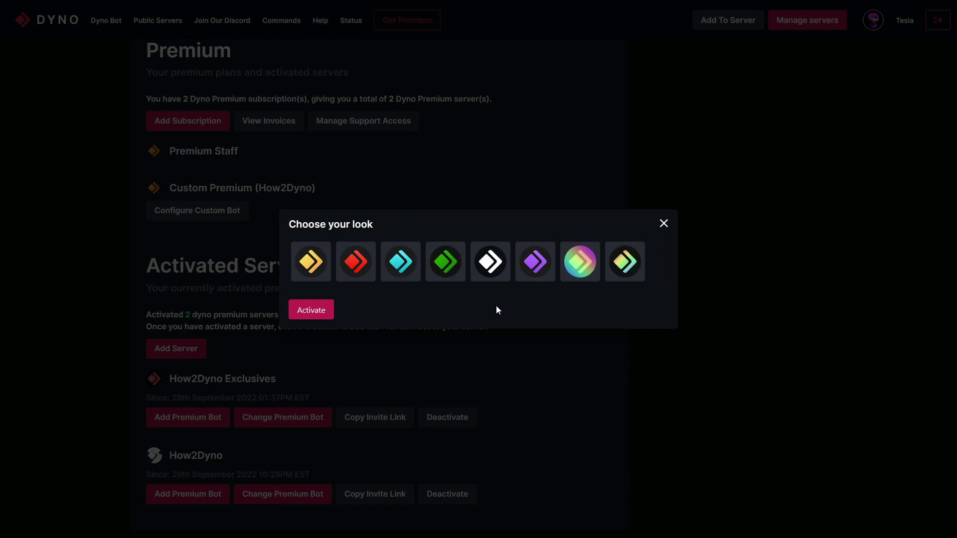
{"action": "left_click", "coordinate": [664, 223]}
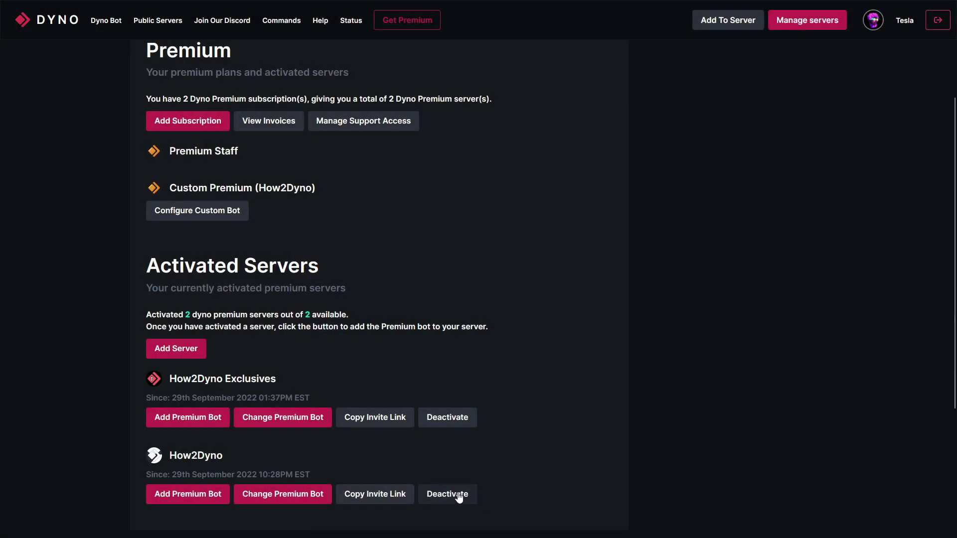
{"action": "scroll", "coordinate": [373, 435], "scroll_direction": "up", "scroll_amount": 3}
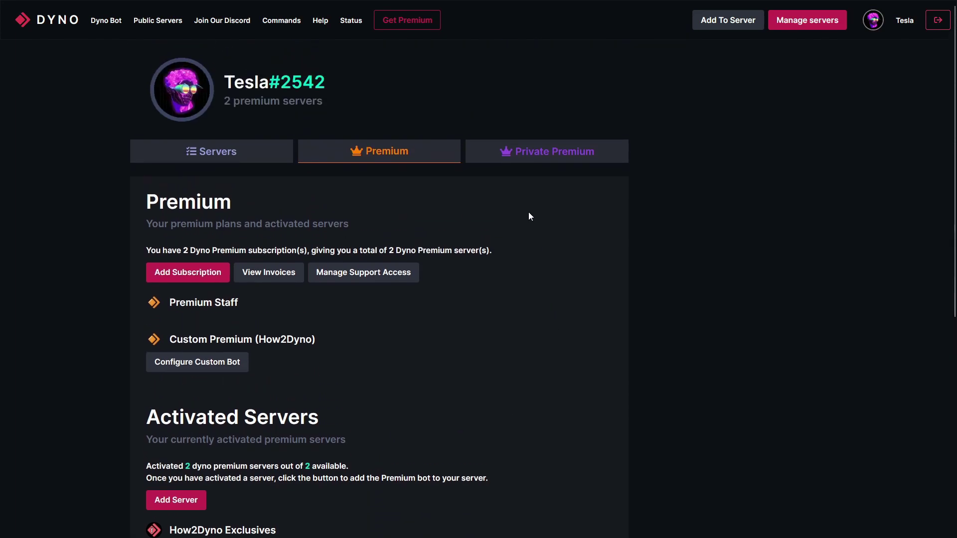
{"action": "left_click", "coordinate": [542, 156]}
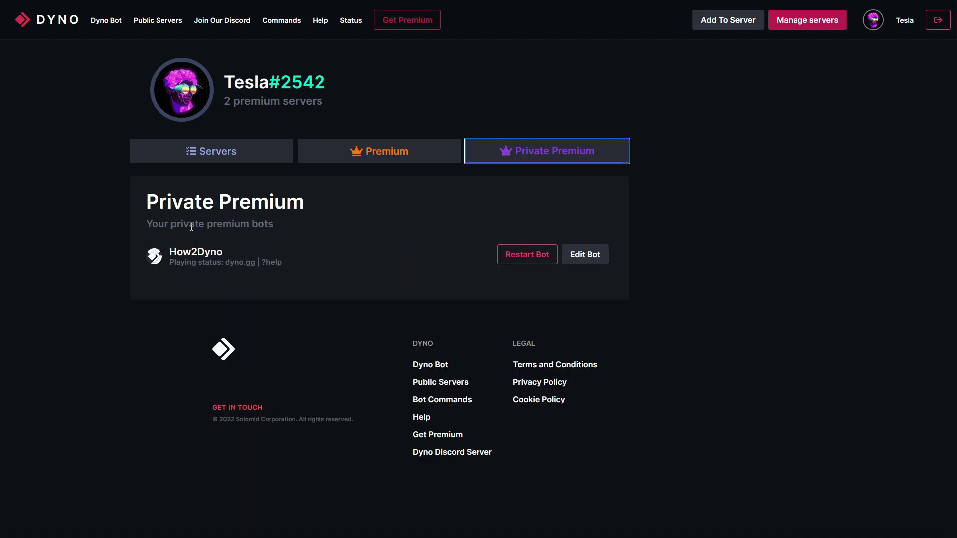
Edit the How2Dyno bot, appending ' | How2Dyno' so its playing status reads dyno.gg | ?help | How2Dyno
{"action": "left_click", "coordinate": [512, 258]}
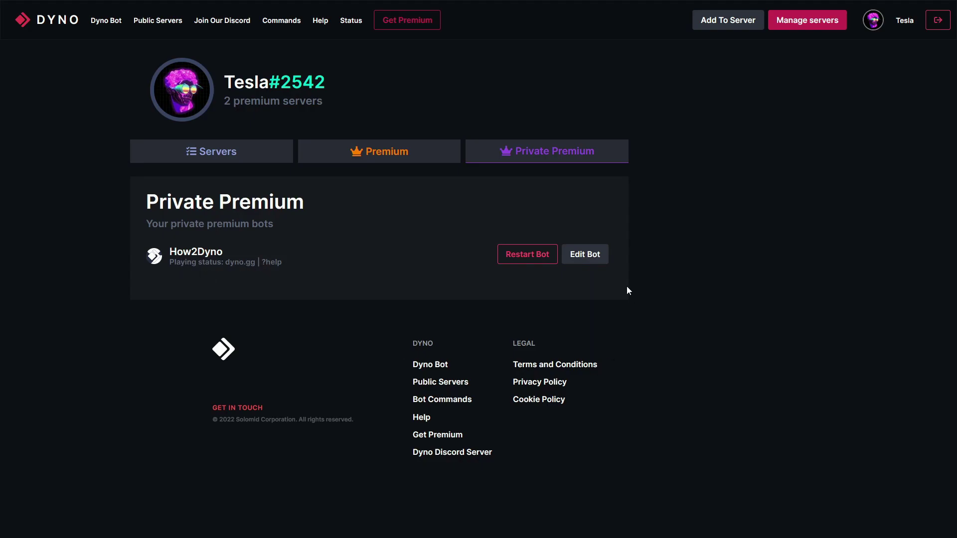
{"action": "left_click", "coordinate": [606, 264]}
{"action": "left_click", "coordinate": [379, 206]}
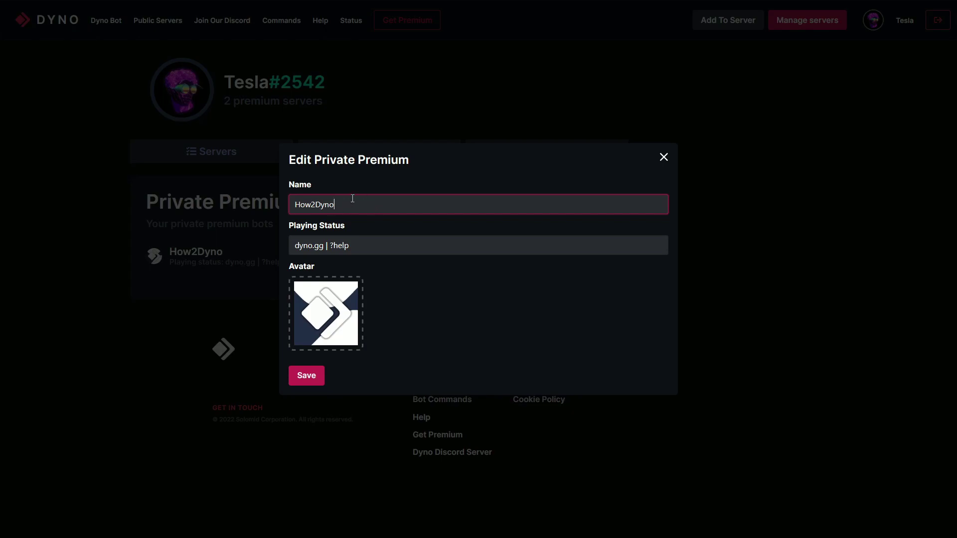
{"action": "left_click", "coordinate": [363, 245]}
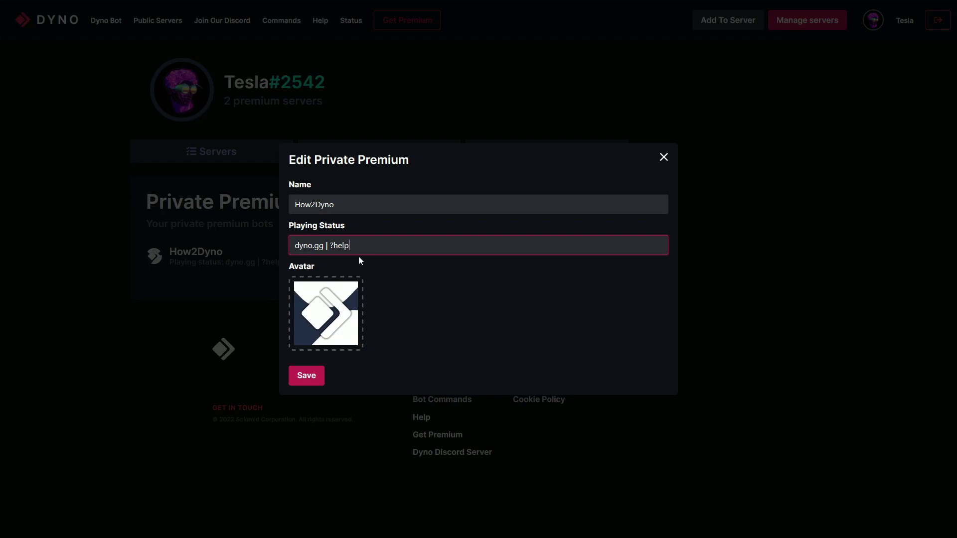
{"action": "left_click", "coordinate": [469, 263]}
{"action": "left_click", "coordinate": [412, 240]}
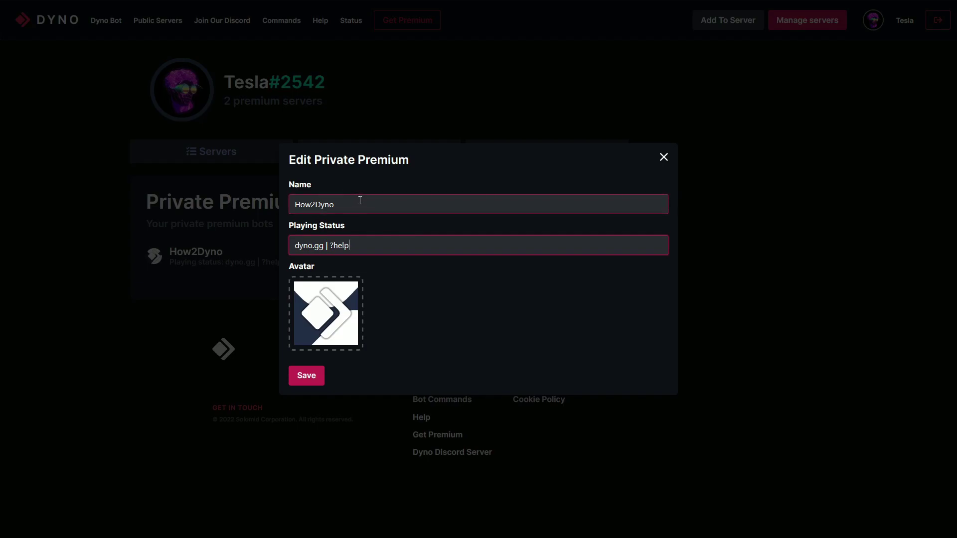
{"action": "left_click", "coordinate": [380, 206]}
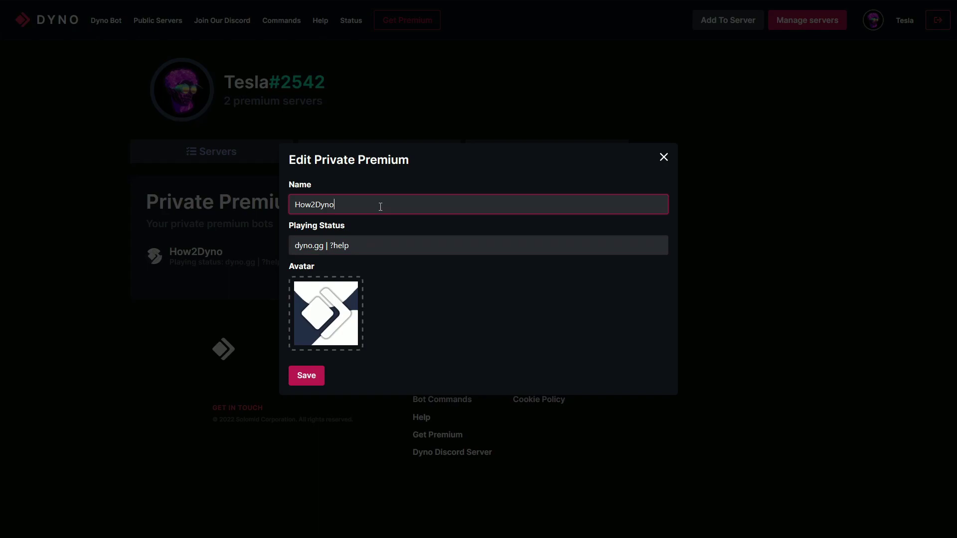
{"action": "left_click", "coordinate": [376, 246]}
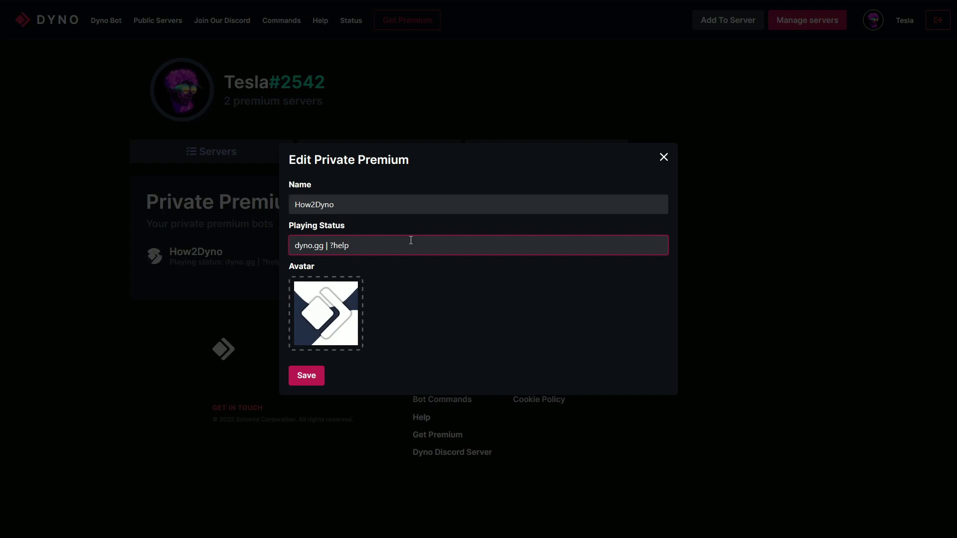
{"action": "type", "text": "| How2Dyno"}
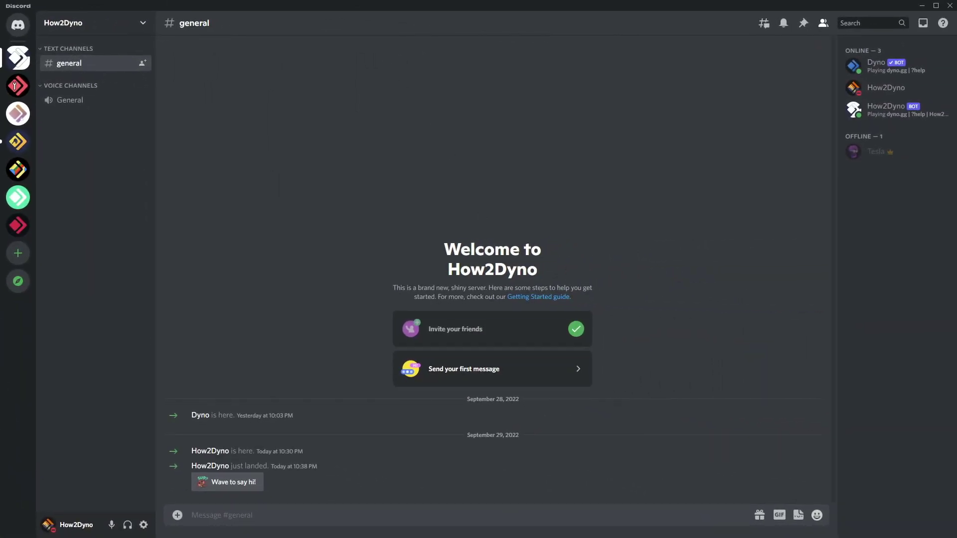
View the How2Dyno bot's profile status, then send ?whois in #general to get its user info card
{"action": "left_click", "coordinate": [878, 106]}
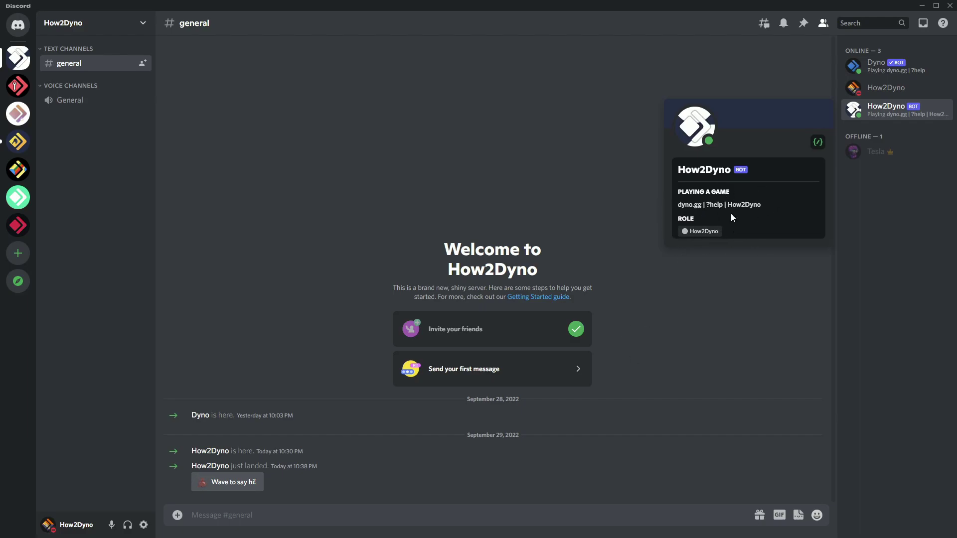
{"action": "left_click", "coordinate": [497, 519]}
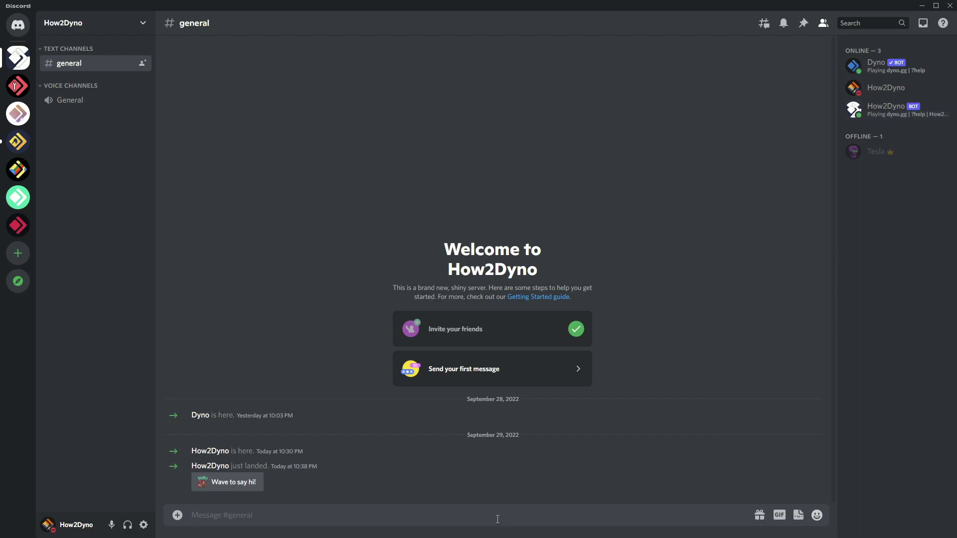
{"action": "type", "text": "?whois"}
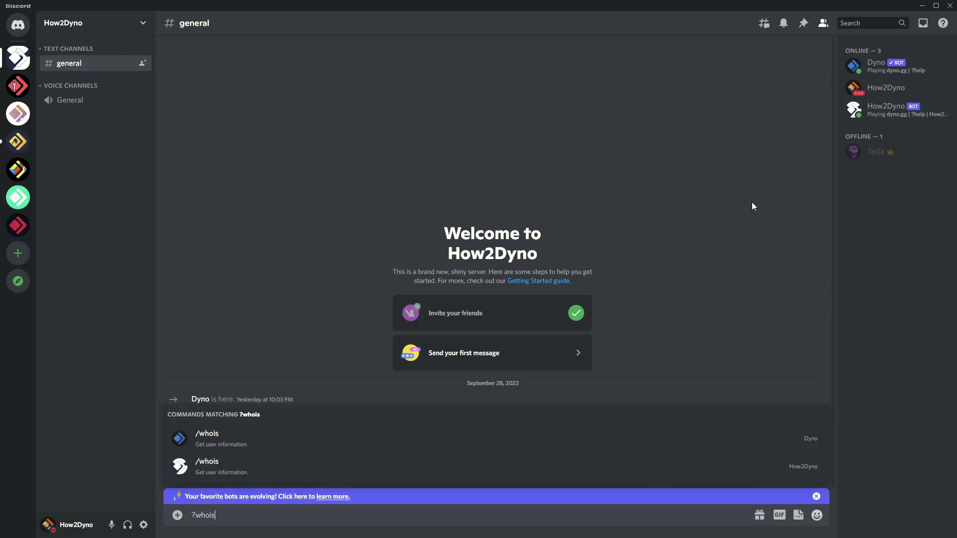
{"action": "key", "text": "Return"}
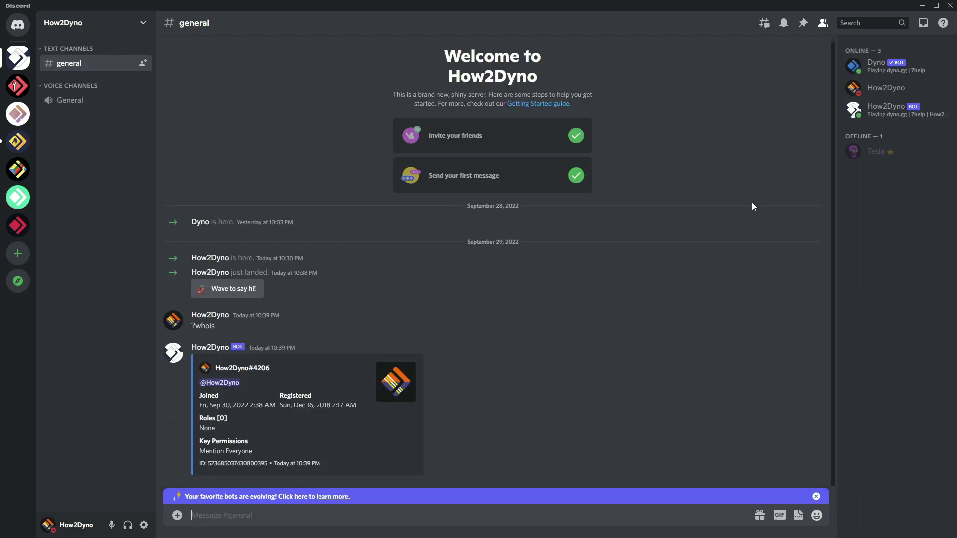